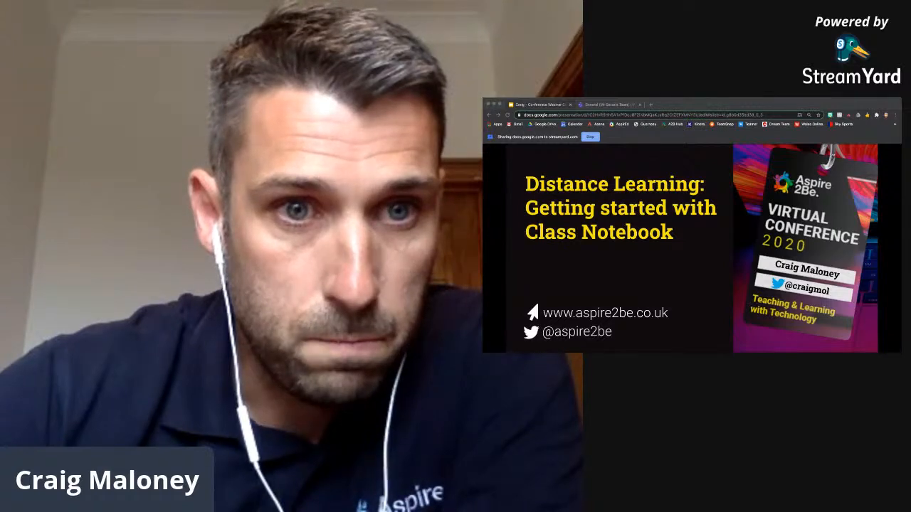
Advance the presentation to the Objectives slide and switch to Microsoft Teams.
left_click(576, 193)
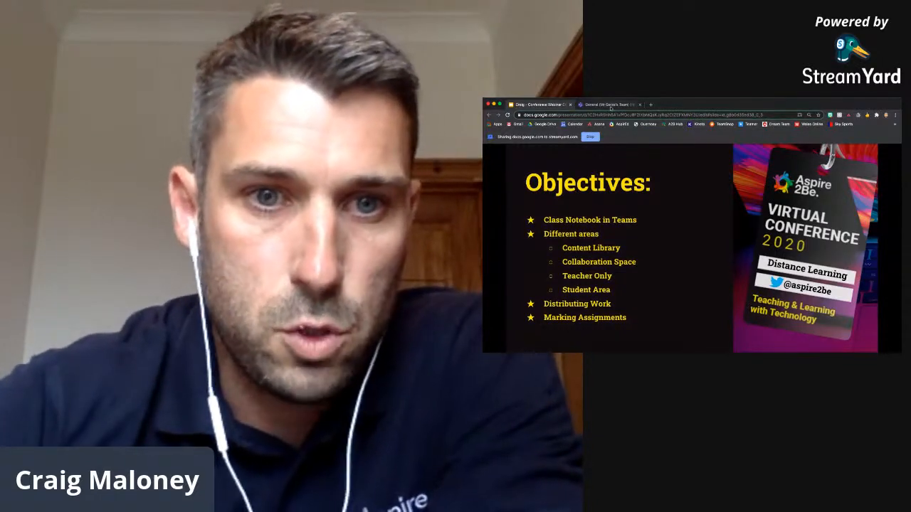
left_click(608, 104)
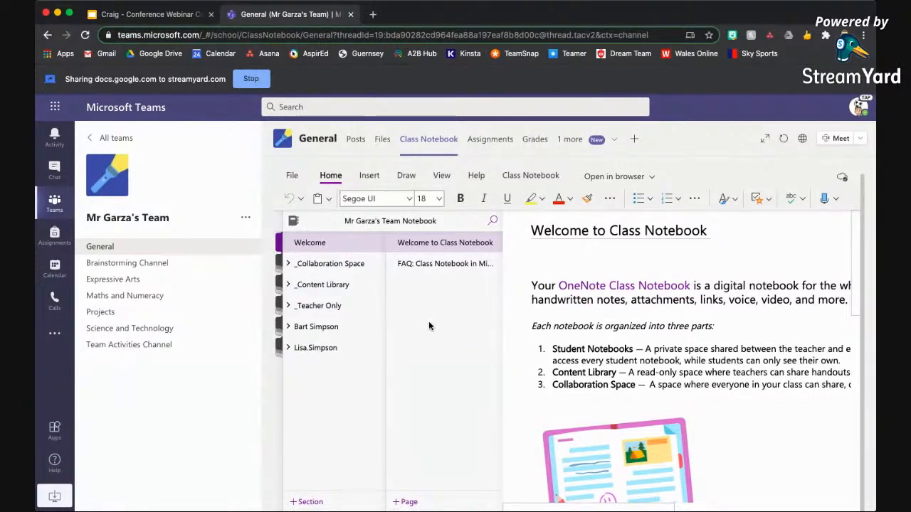
View the Brainstorming Channel, and return to the Class Notebook in the General channel.
left_click(144, 267)
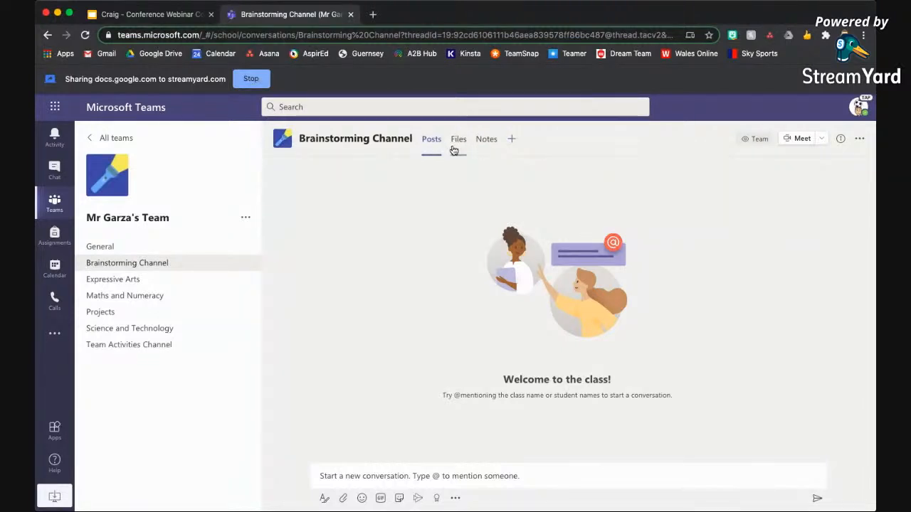
left_click(113, 250)
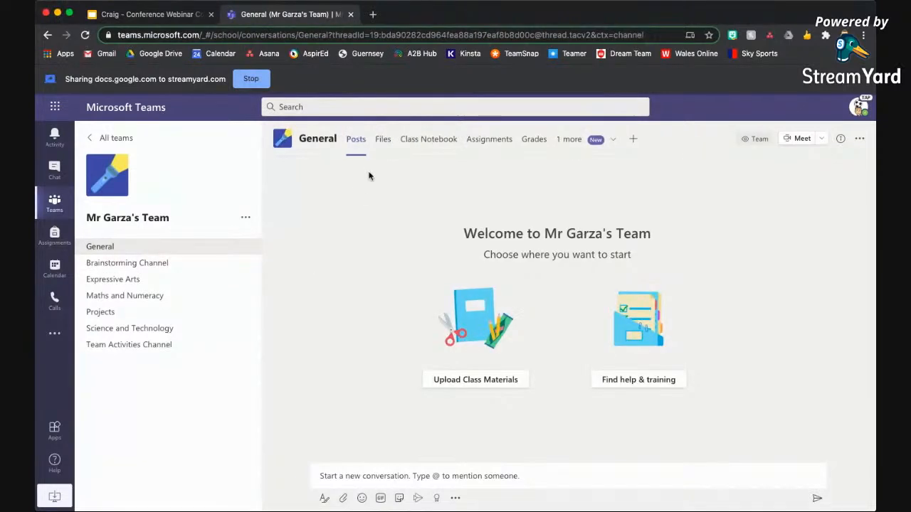
left_click(441, 143)
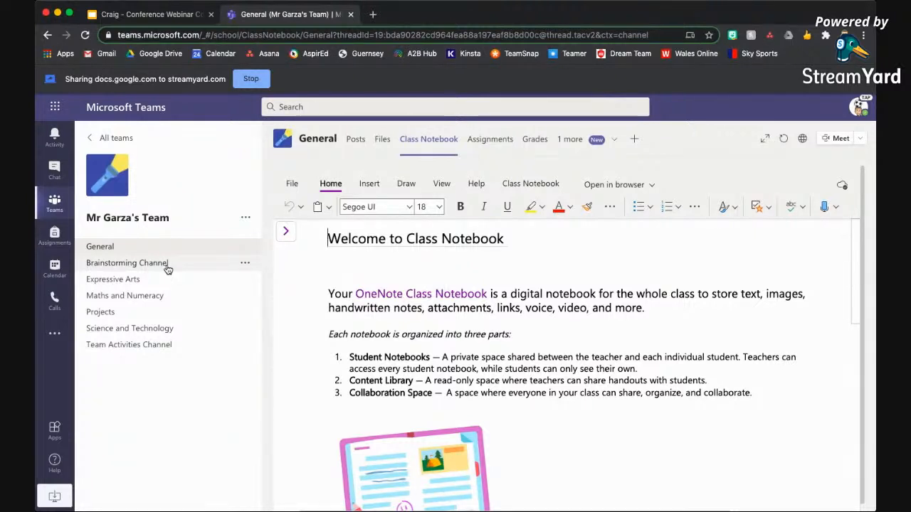
Add the text "Please add text / ideas below" to the Brainstorming page in the Brainstorming Channel's notes.
left_click(146, 299)
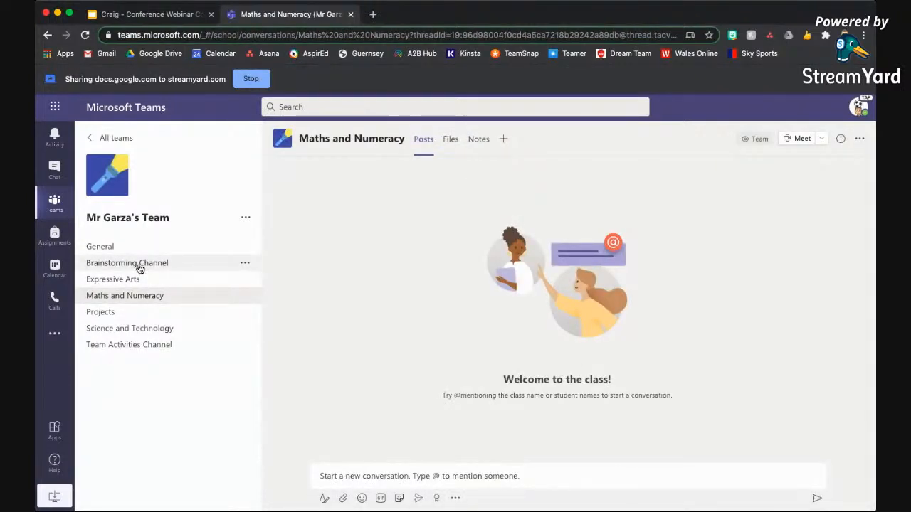
left_click(139, 268)
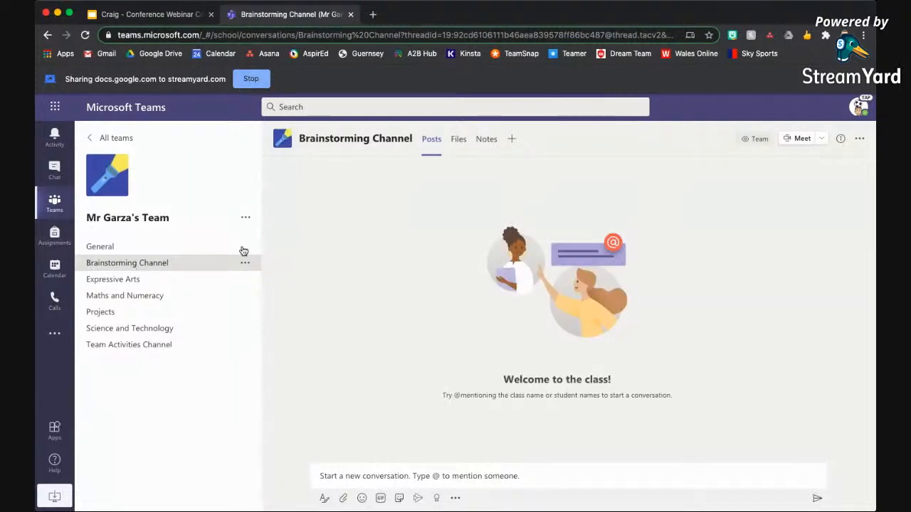
left_click(489, 141)
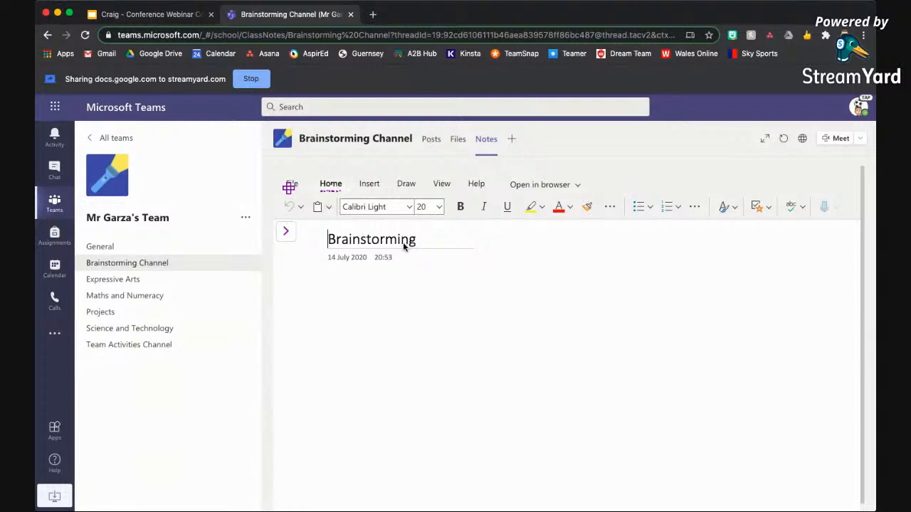
left_click(350, 287)
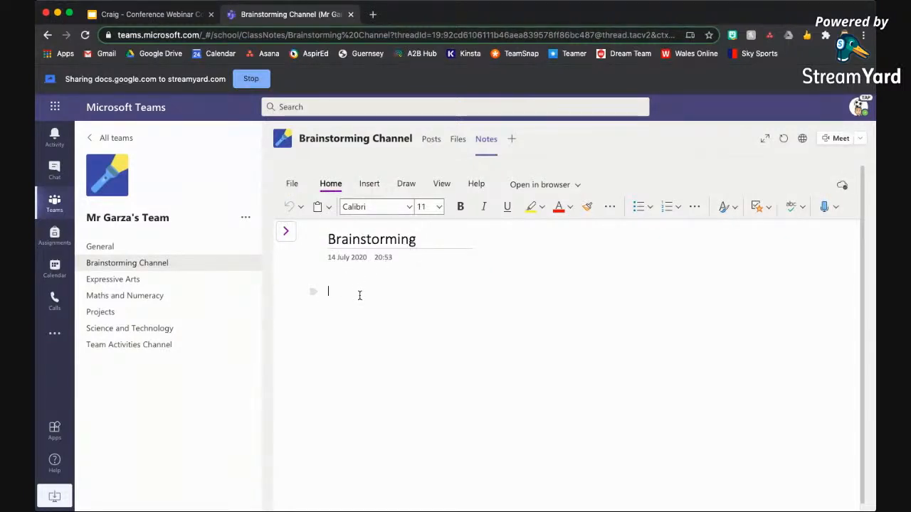
type("Please add text / ideas below")
Open the Brainstorming Channel section under _Collaboration Space in the General channel's Class Notebook.
left_click(118, 250)
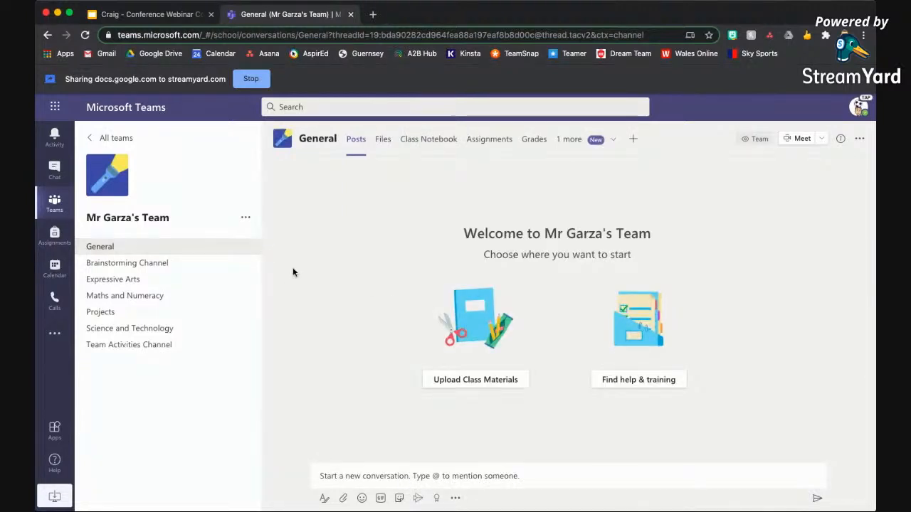
left_click(425, 144)
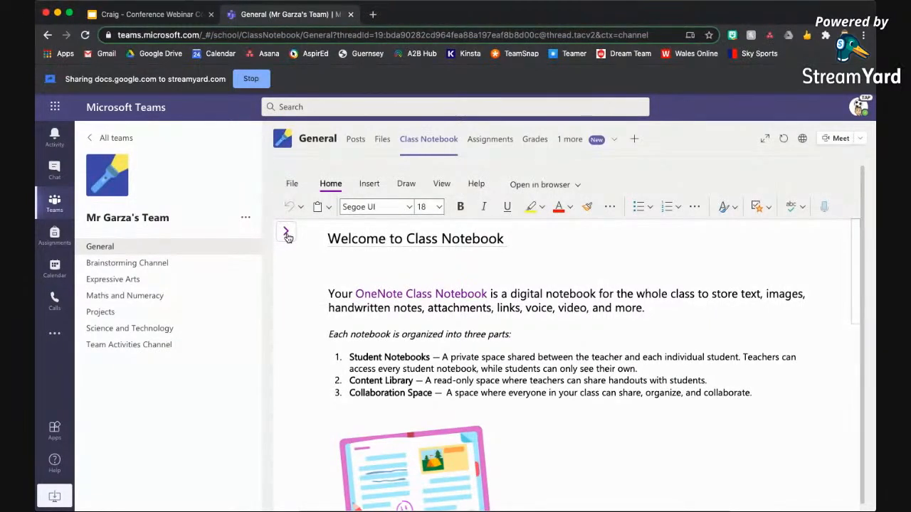
left_click(287, 235)
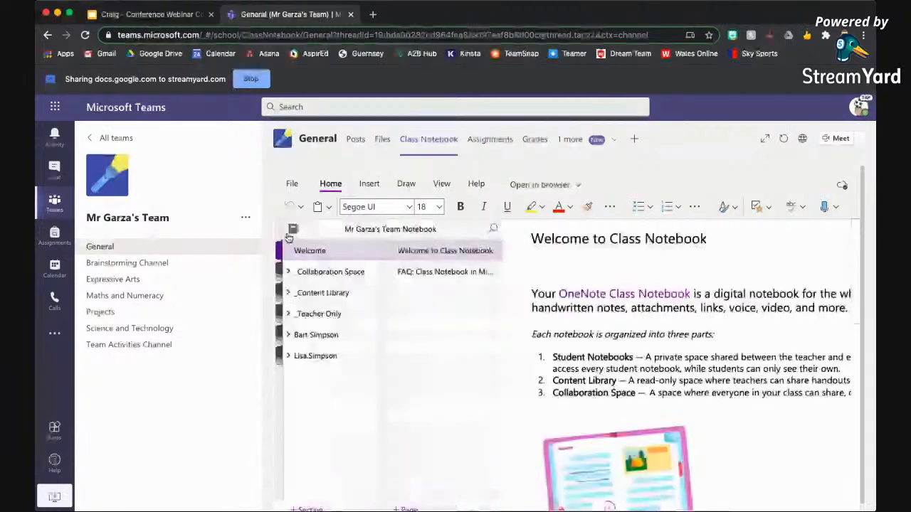
left_click(290, 274)
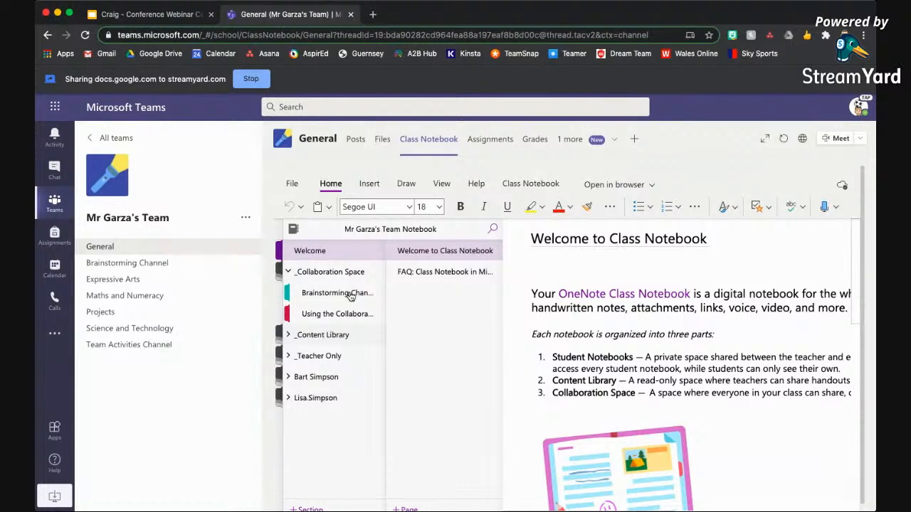
left_click(338, 295)
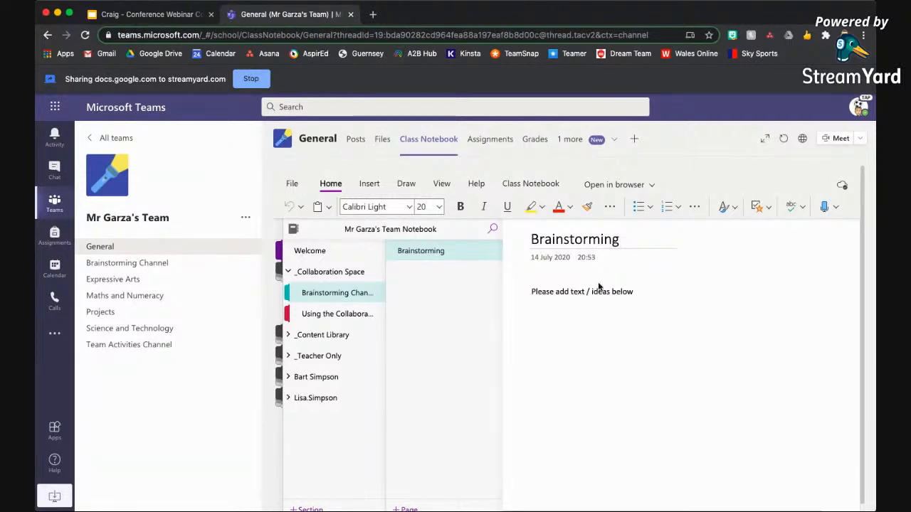
Preview the notebook's expanded view, restore the normal layout, and look at the options for opening it in the browser or app.
left_click(765, 141)
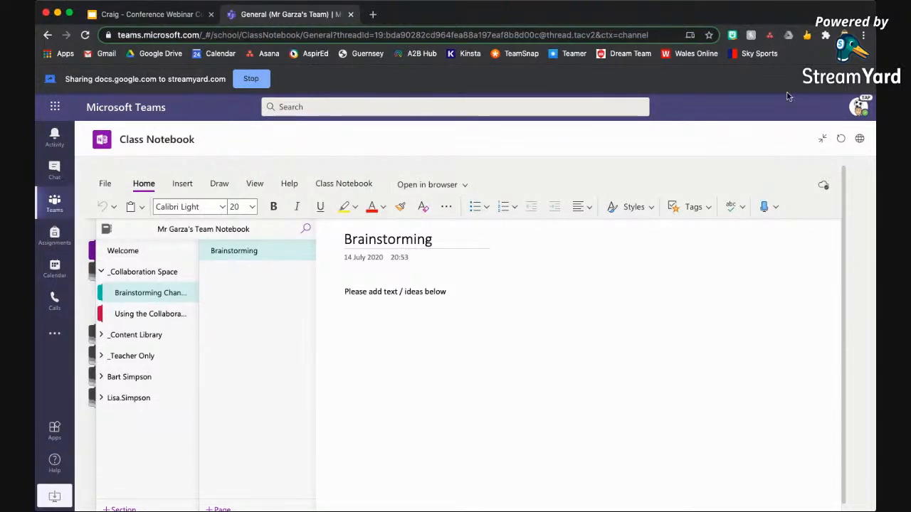
left_click(823, 141)
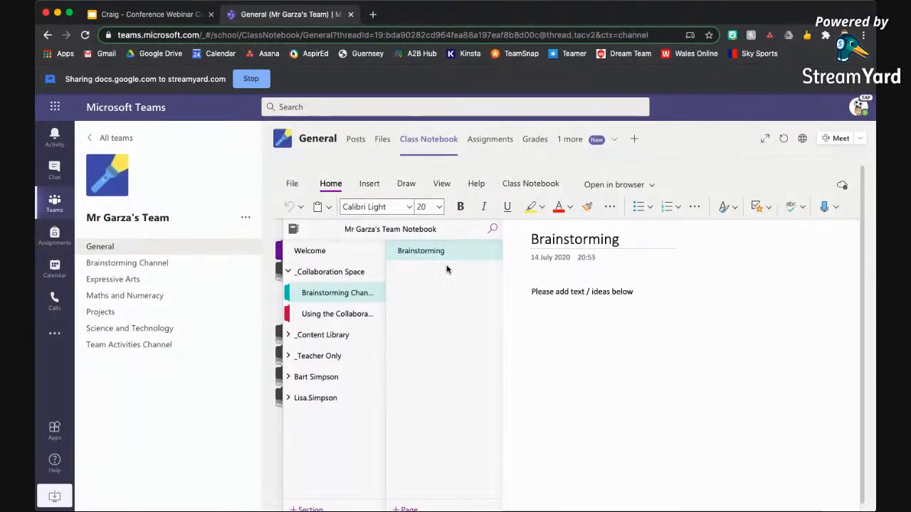
left_click(764, 138)
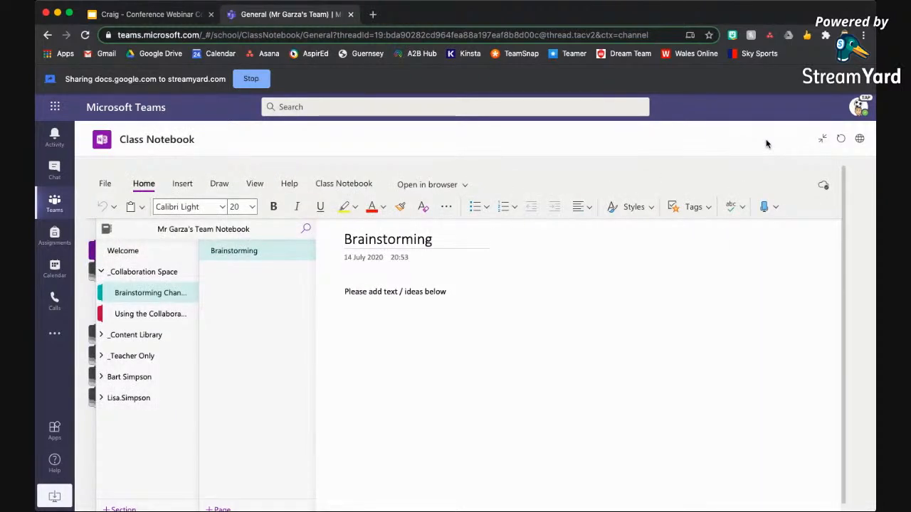
left_click(823, 141)
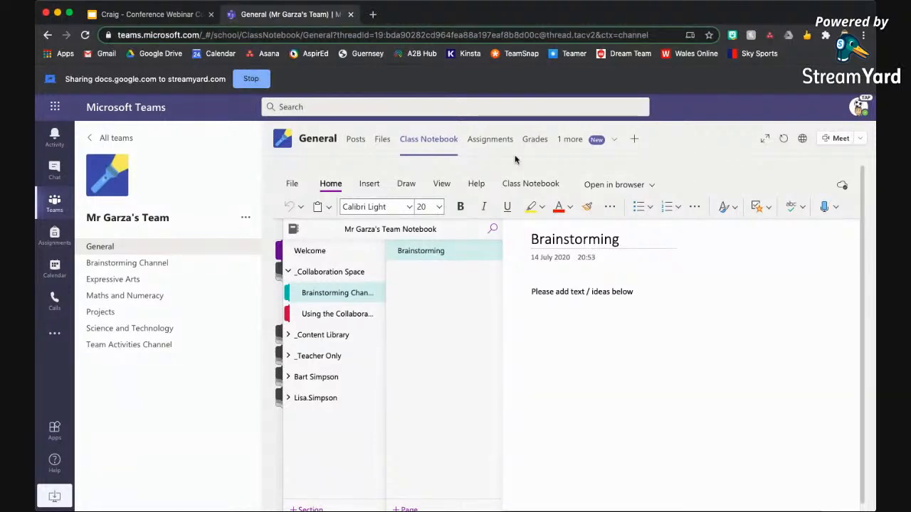
left_click(653, 187)
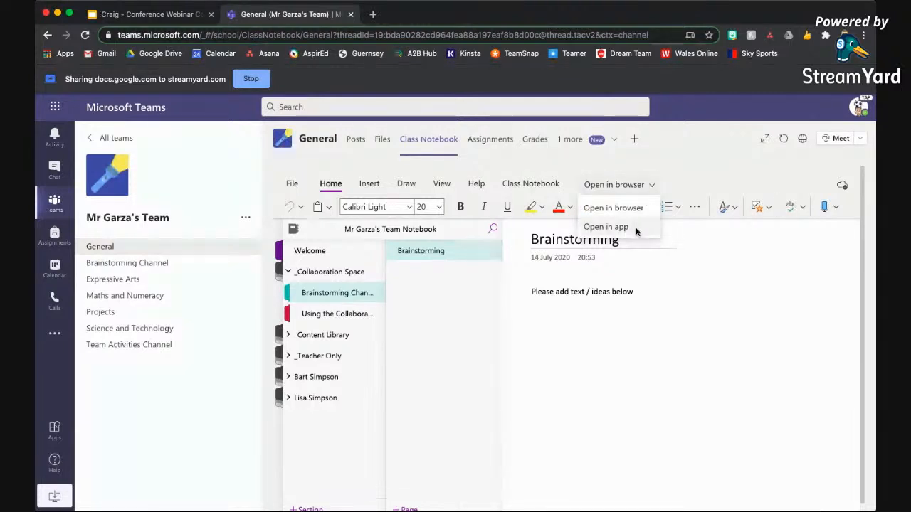
left_click(673, 184)
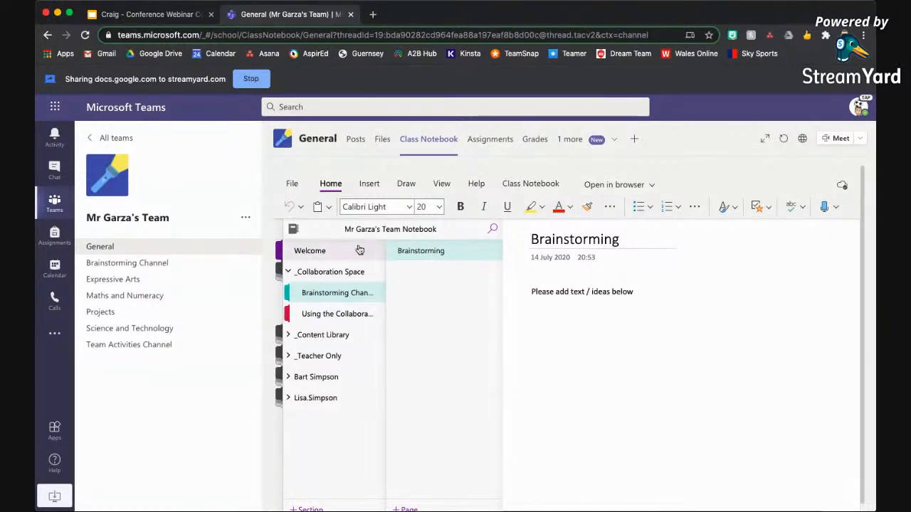
Show the notebook's Welcome section, and collapse and re-expand the _Collaboration Space group.
left_click(318, 251)
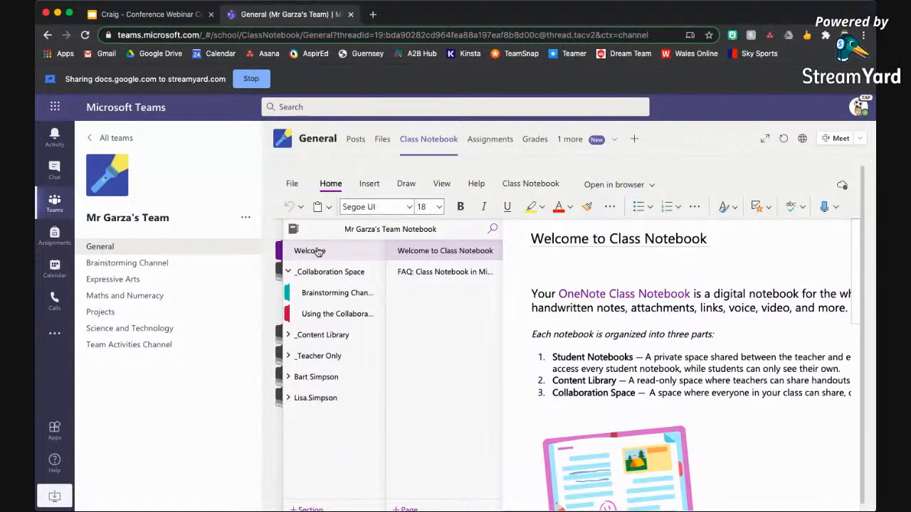
left_click(327, 278)
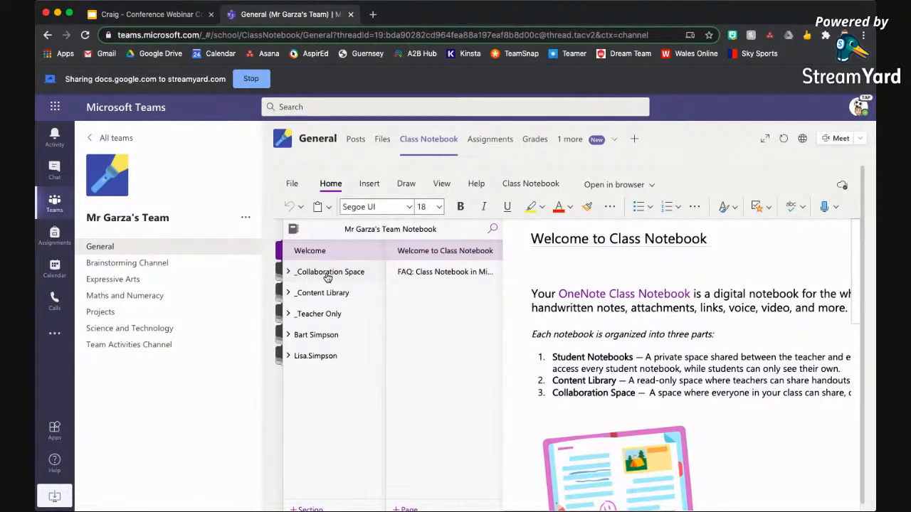
left_click(288, 272)
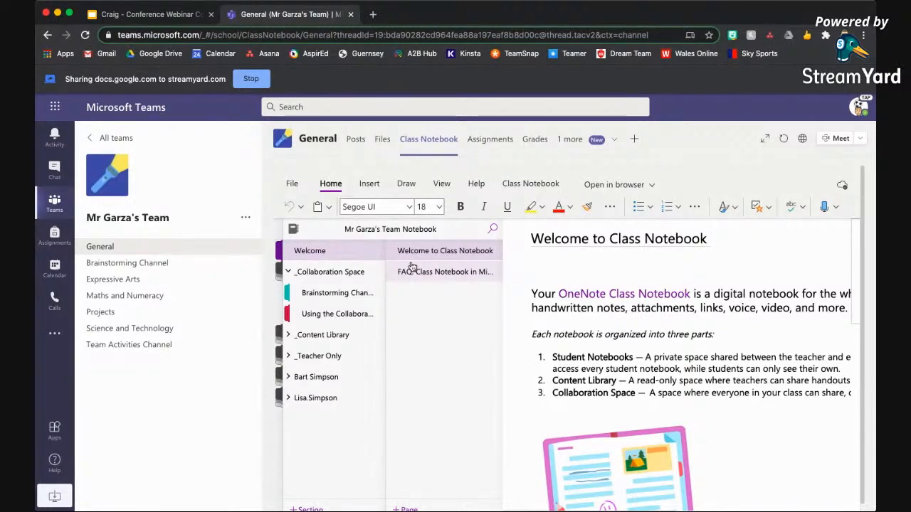
Set the Collaboration Space to unlocked in the Class Notebook management settings and close them.
left_click(535, 187)
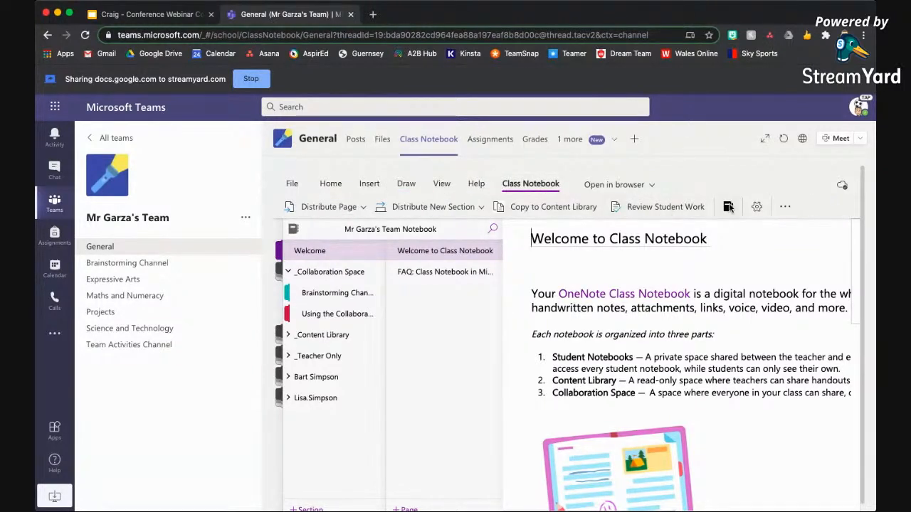
left_click(729, 207)
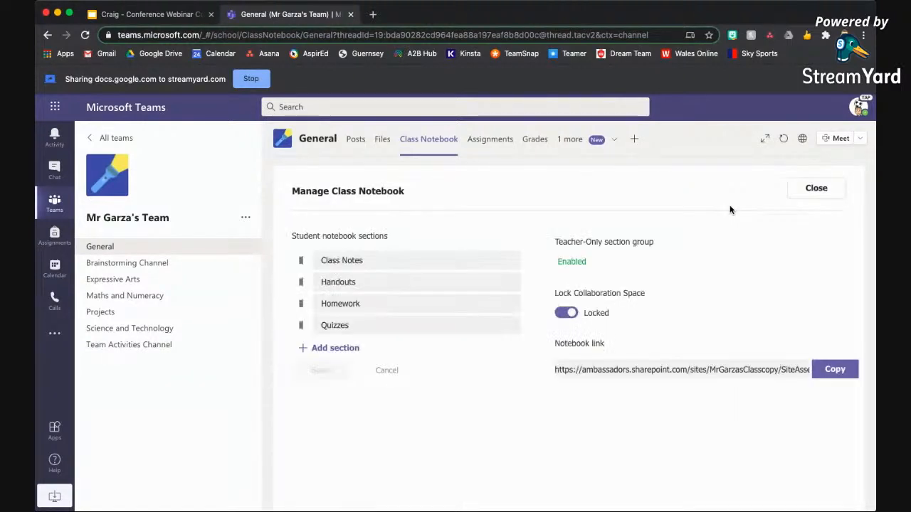
left_click(566, 313)
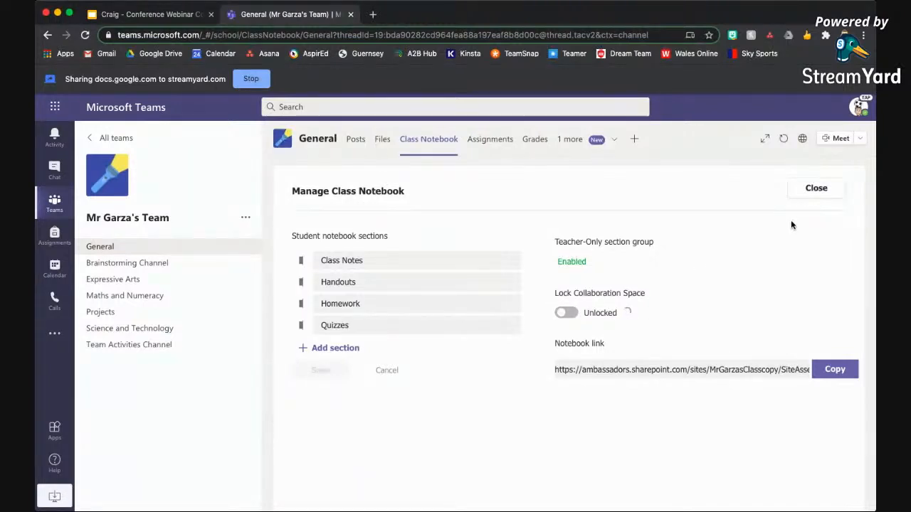
left_click(816, 189)
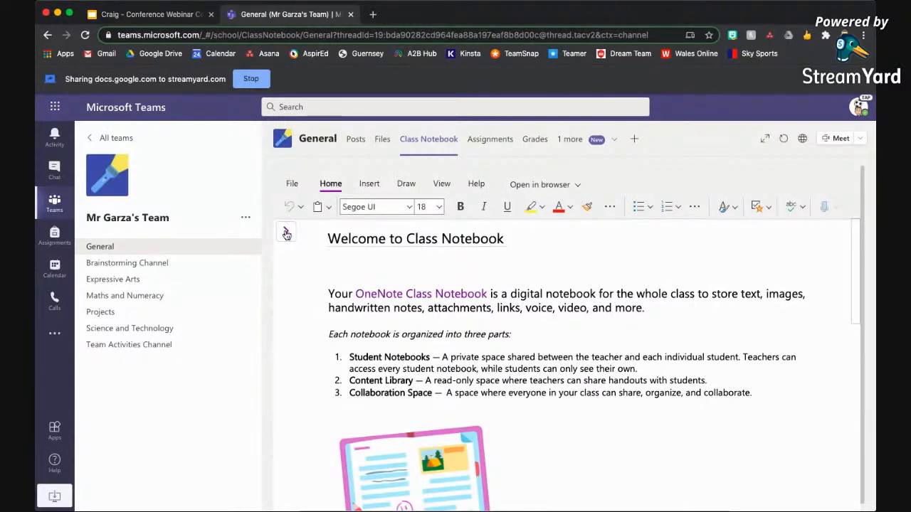
Expand the first student's notebook to view its sections, and reopen the Class Notebook management settings.
left_click(286, 234)
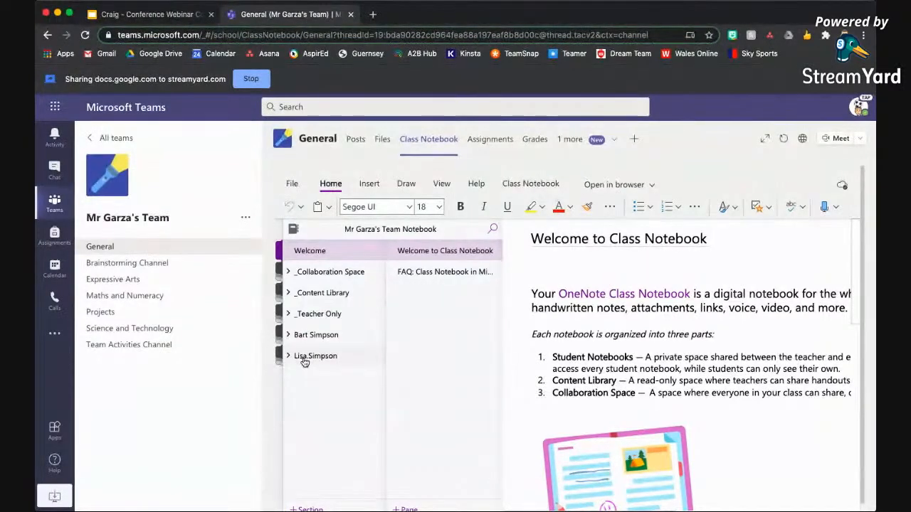
left_click(288, 335)
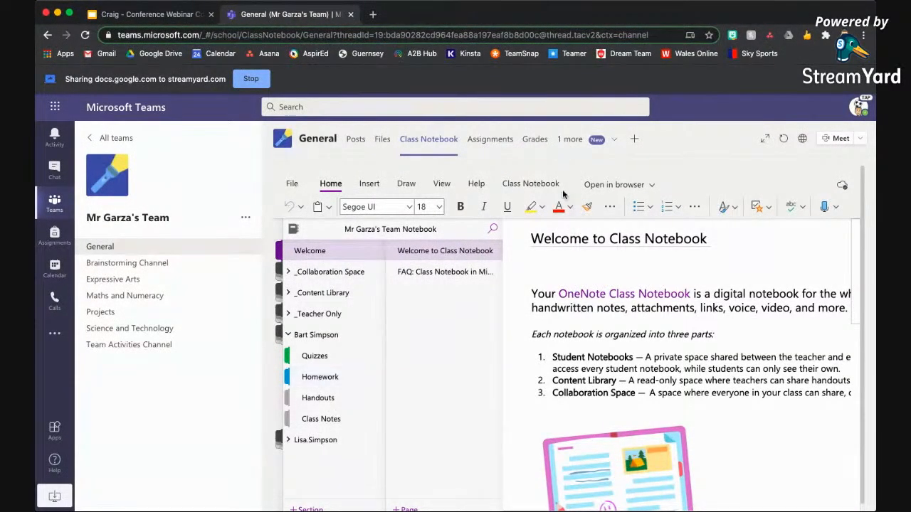
left_click(535, 187)
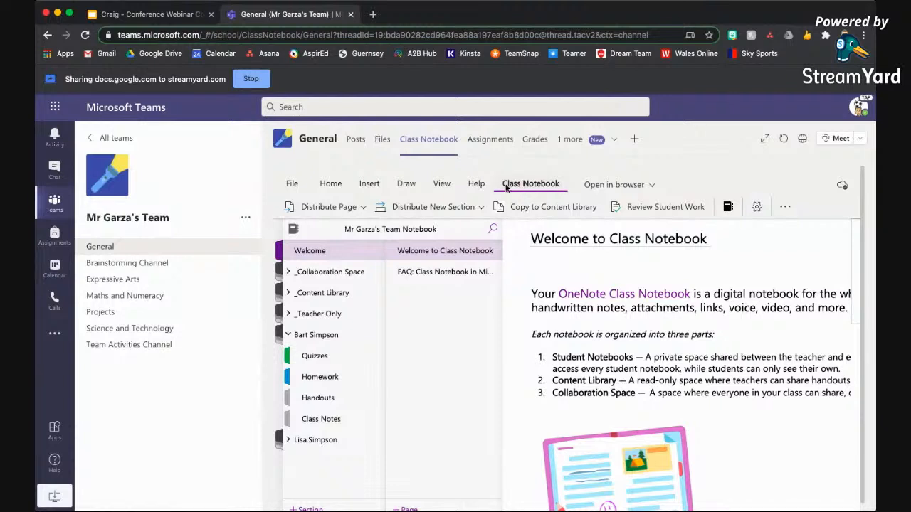
left_click(728, 206)
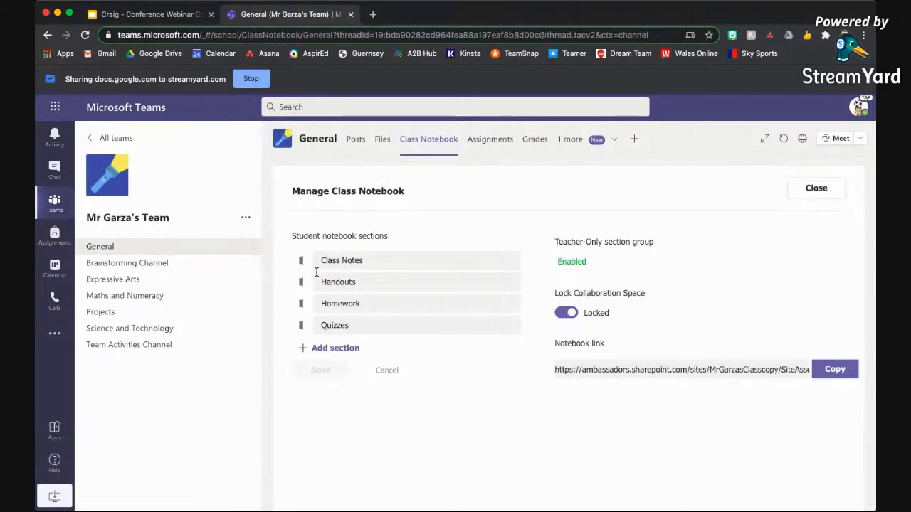
Retype the ending of the Quizzes name in the student notebook sections.
left_click(351, 325)
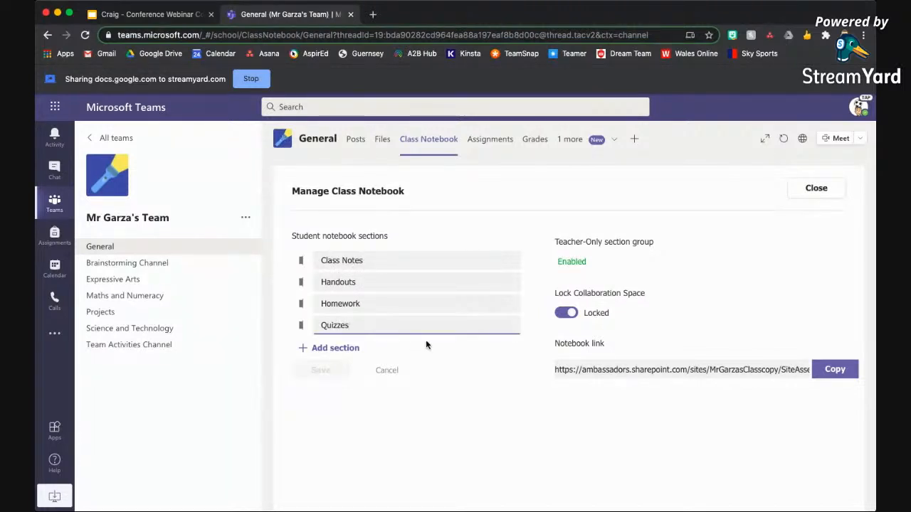
key("BackSpace")
key("BackSpace")
key("BackSpace")
type("z")
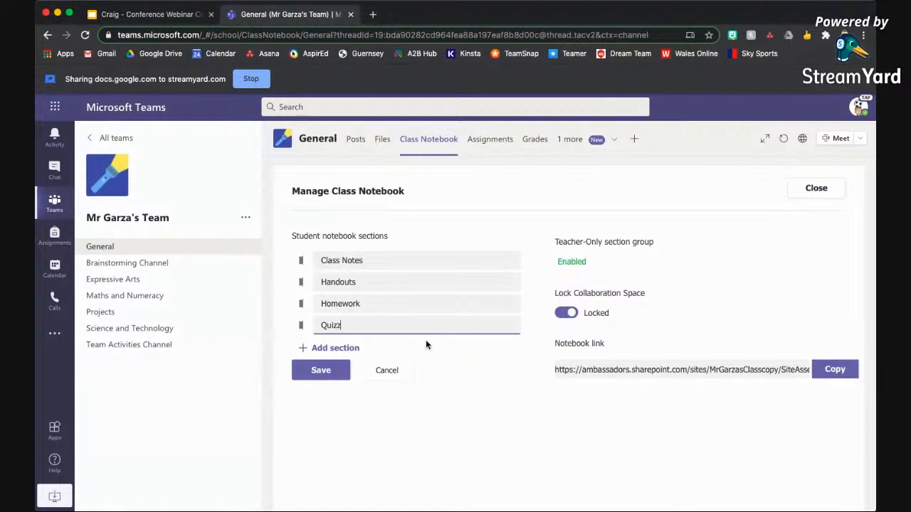
type("es")
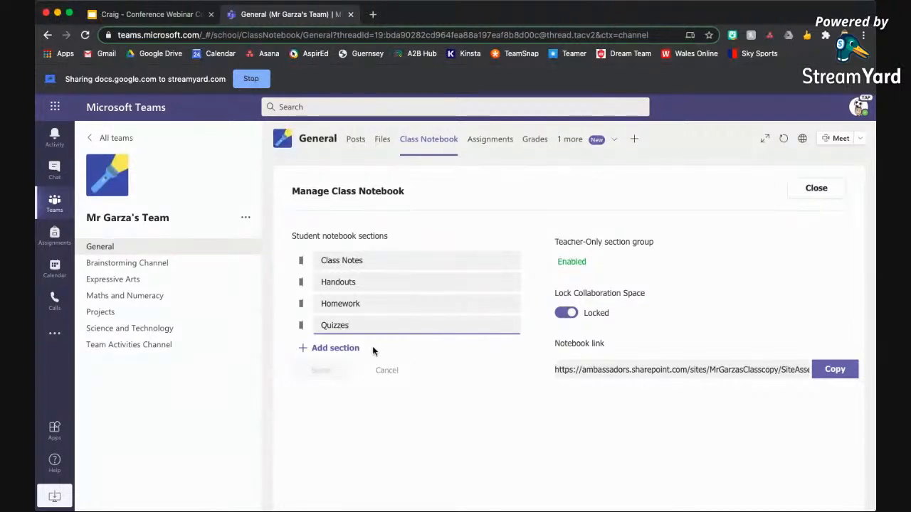
Add a student notebook section named Exam Resources, save it and close the Class Notebook management settings.
left_click(335, 348)
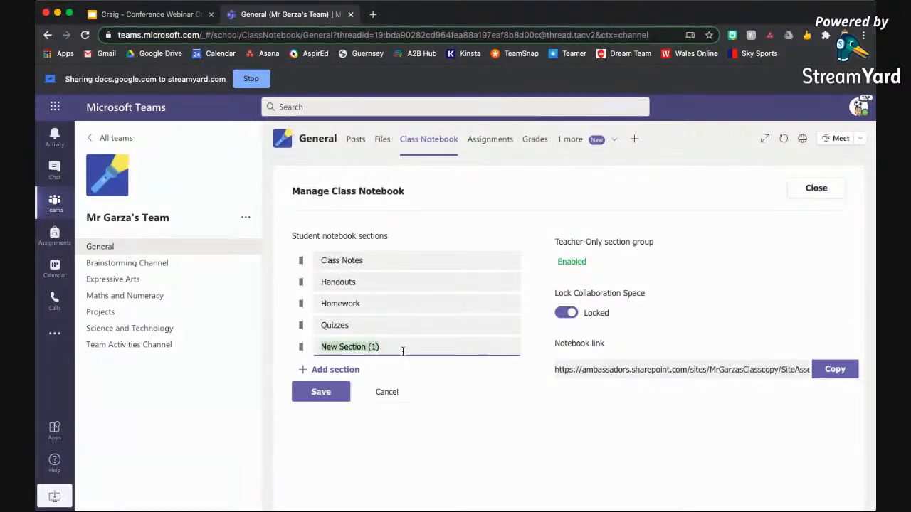
type("Exam")
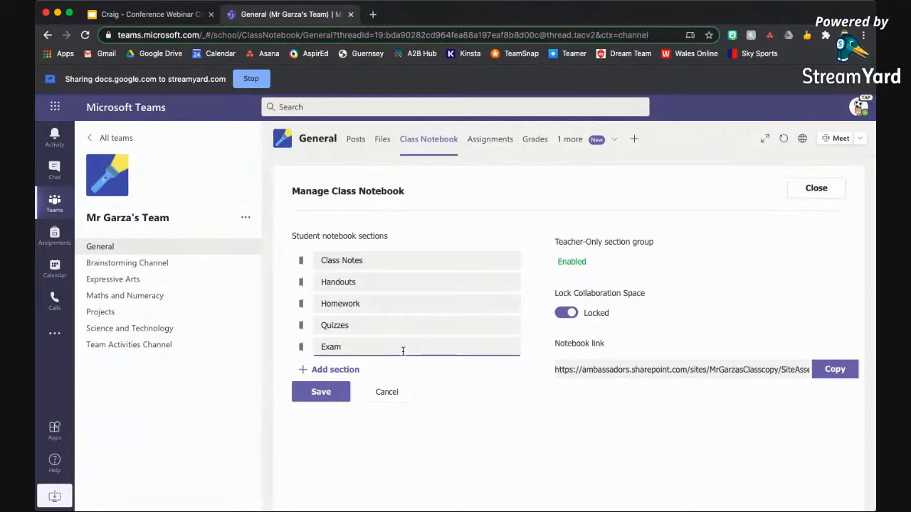
type(" Resources")
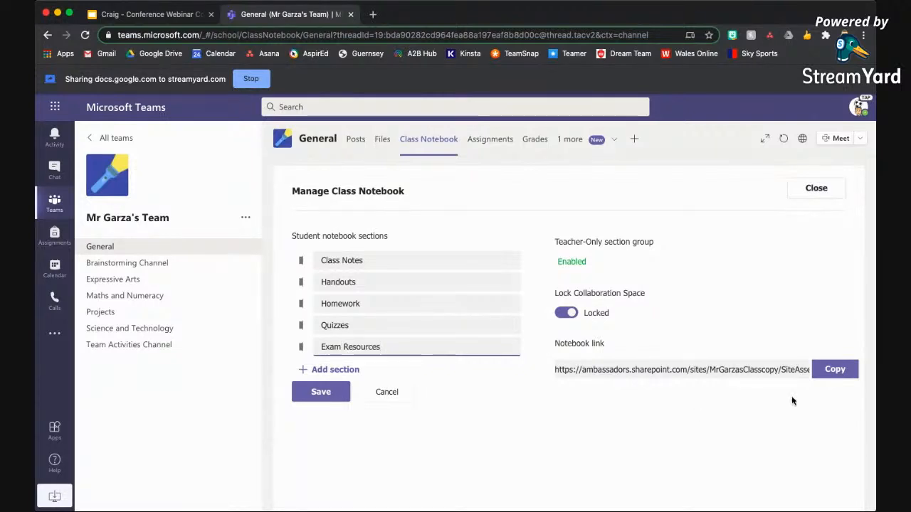
left_click(309, 394)
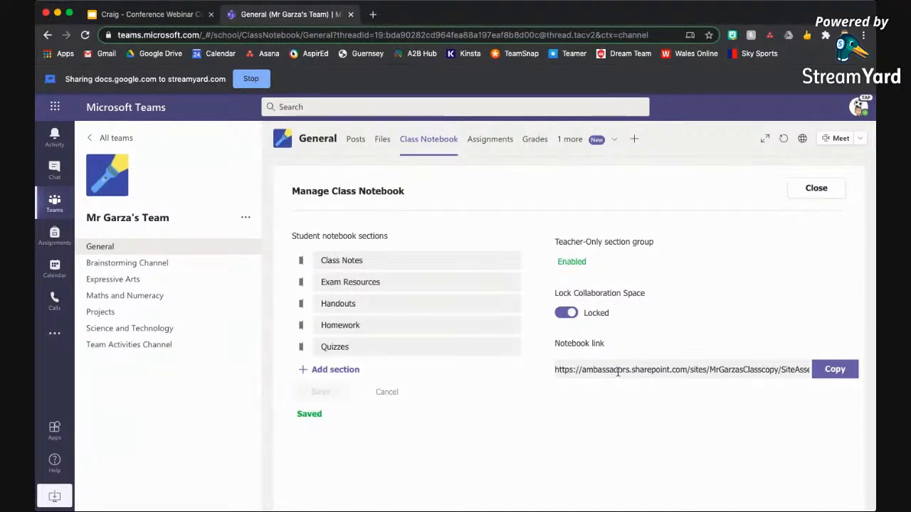
left_click(823, 190)
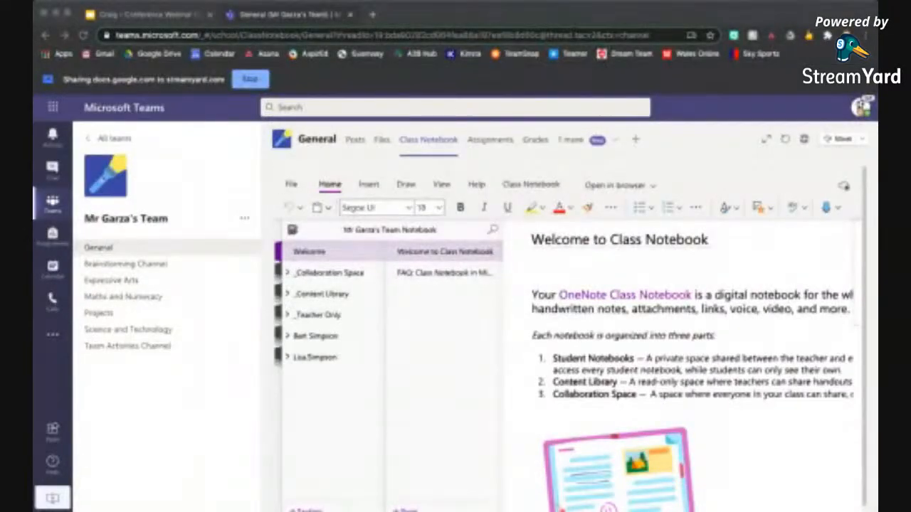
Add a page titled Assignment 2 to the Assignments section of the _Content Library.
left_click(363, 312)
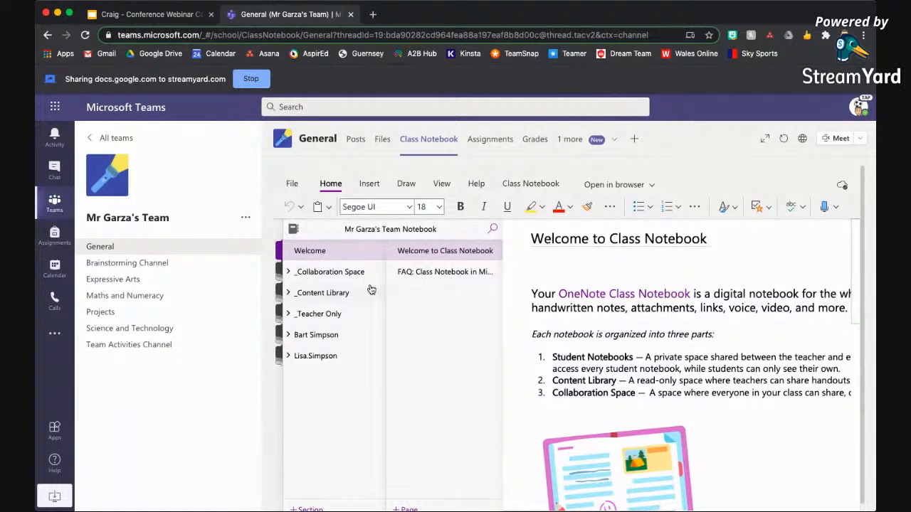
left_click(289, 293)
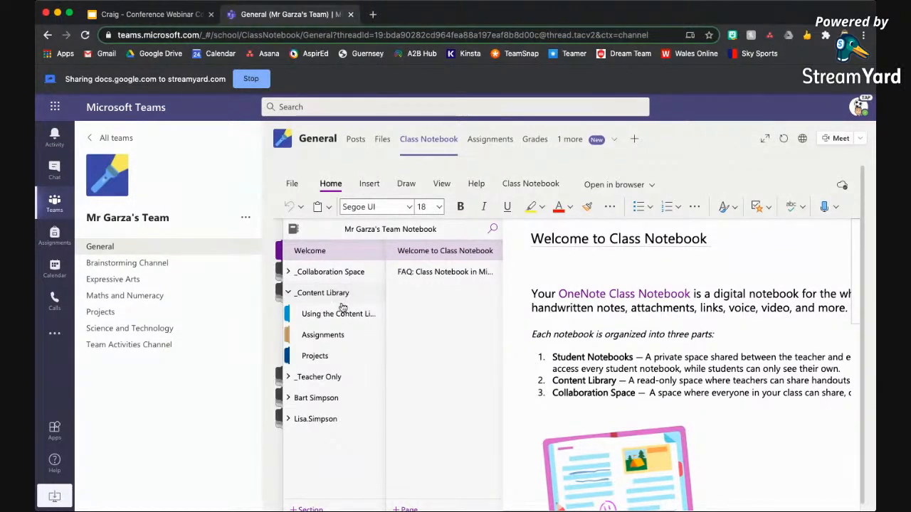
left_click(325, 340)
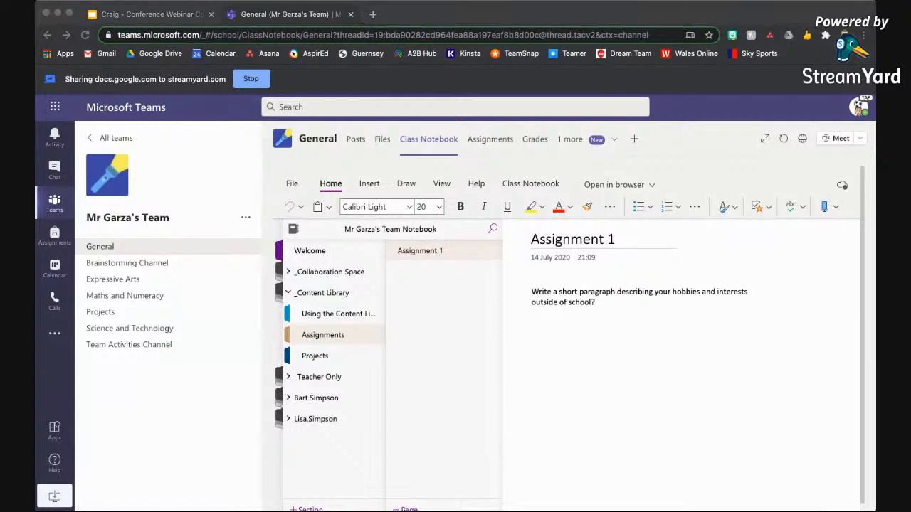
left_click(418, 418)
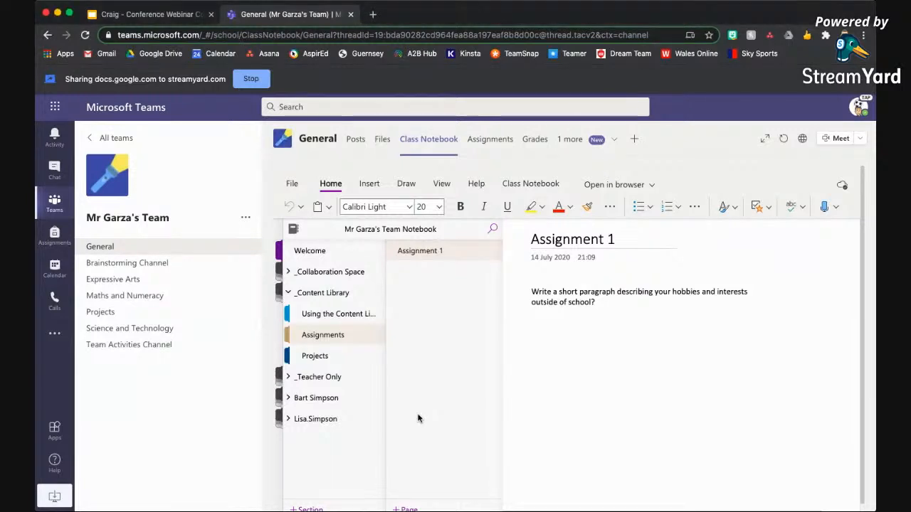
right_click(441, 347)
left_click(466, 356)
type("Assig")
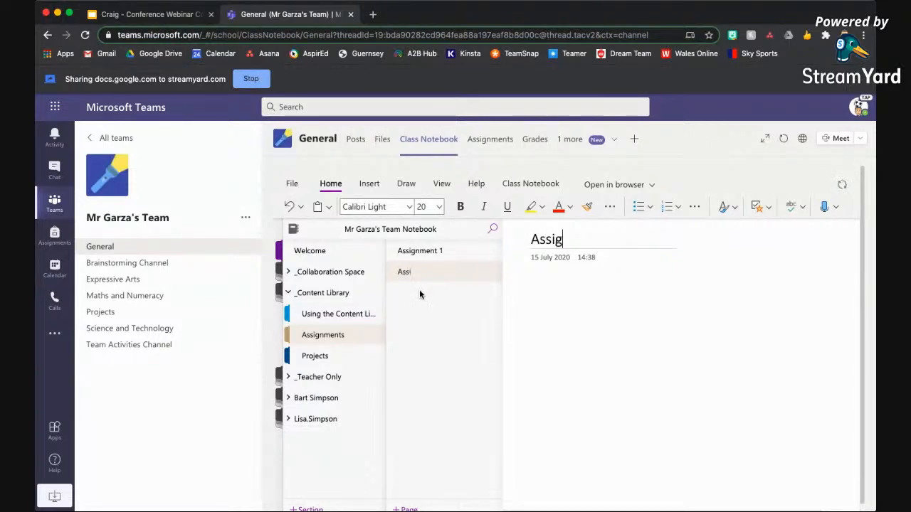
type("nment 2")
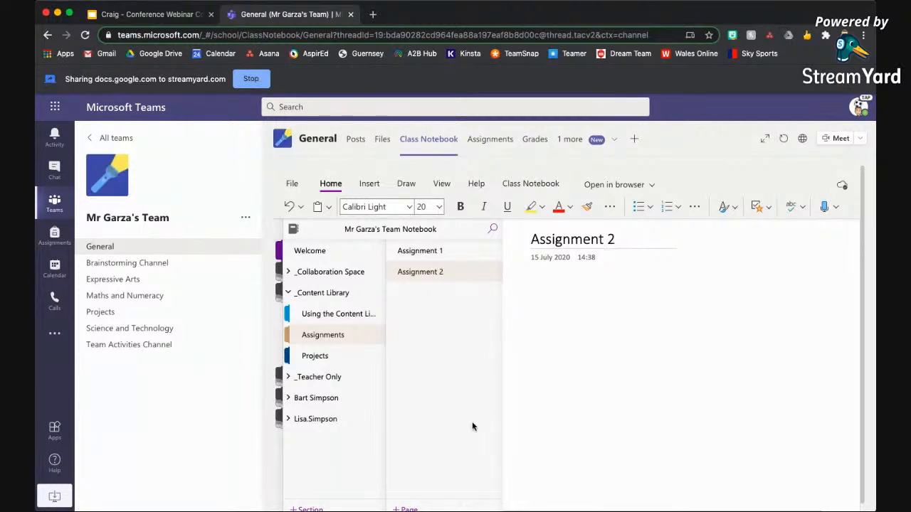
Write "Add images to your assignment 1 work" in the body of the Assignment 2 page.
left_click(573, 289)
left_click(288, 231)
left_click(442, 254)
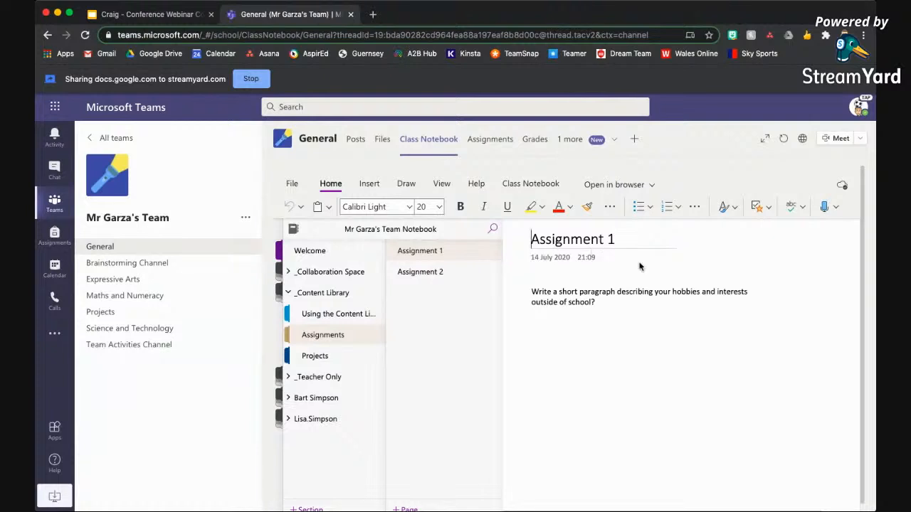
left_click(442, 273)
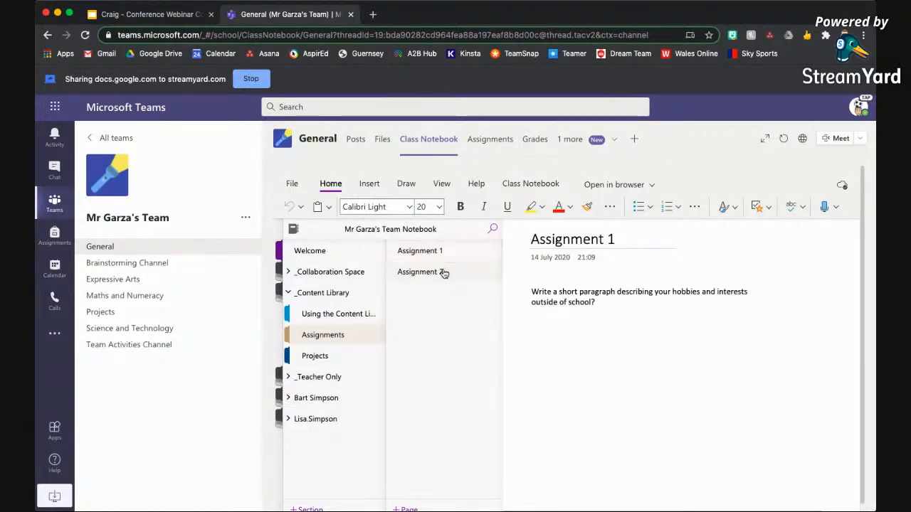
left_click(531, 304)
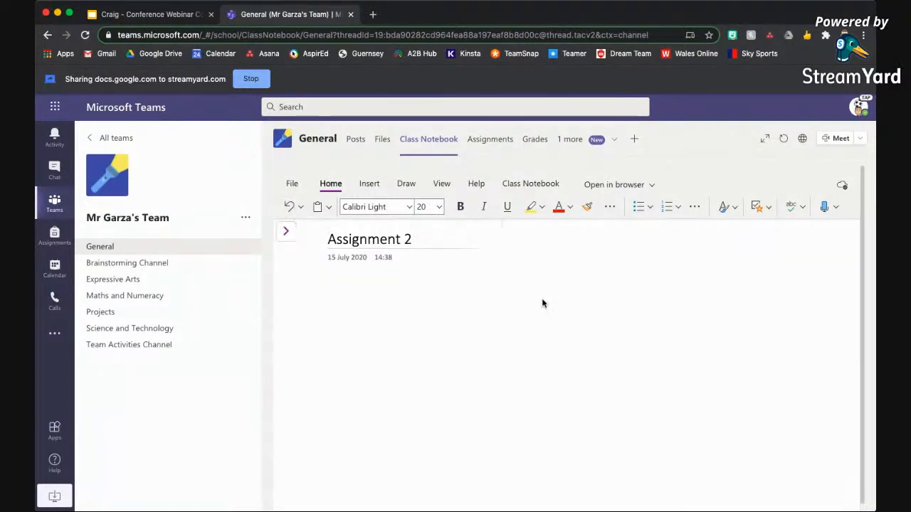
type("Add images to your assignment 1 work")
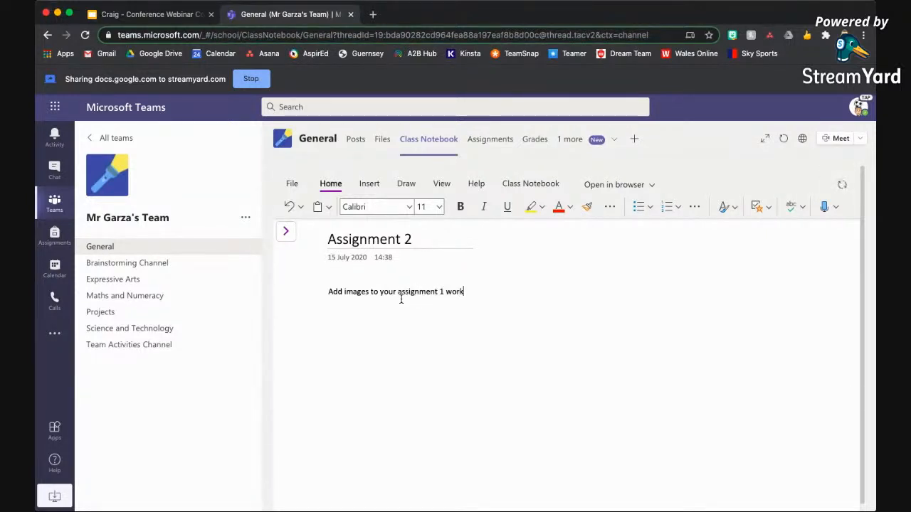
Show the notebook's page list, view the Assignment 1 page and return to Assignment 2.
left_click(287, 232)
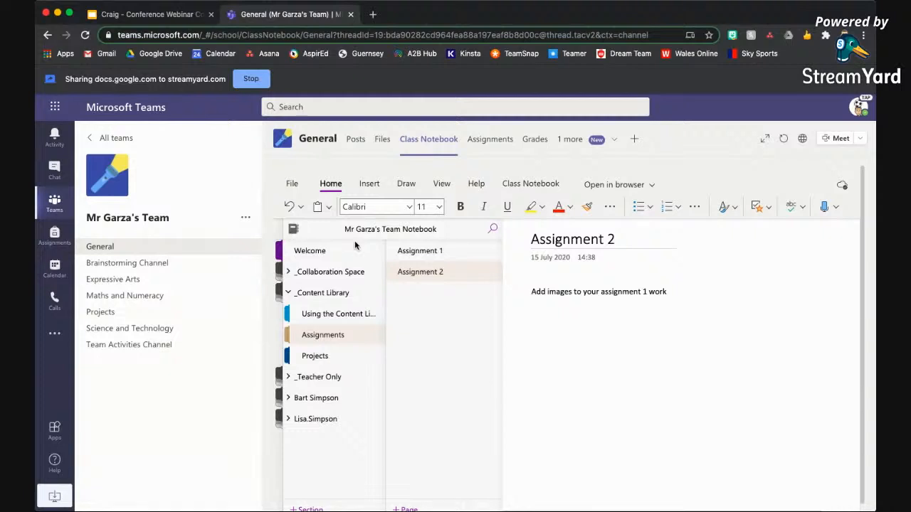
left_click(443, 252)
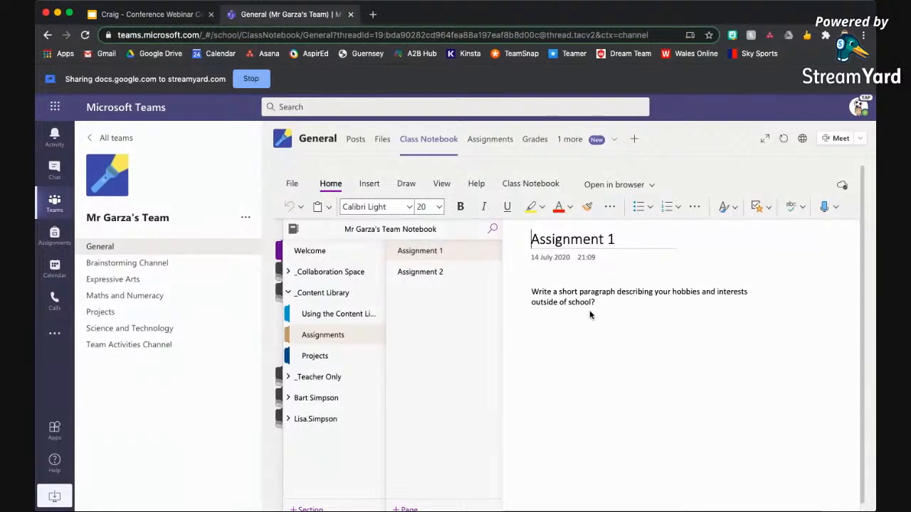
left_click(430, 273)
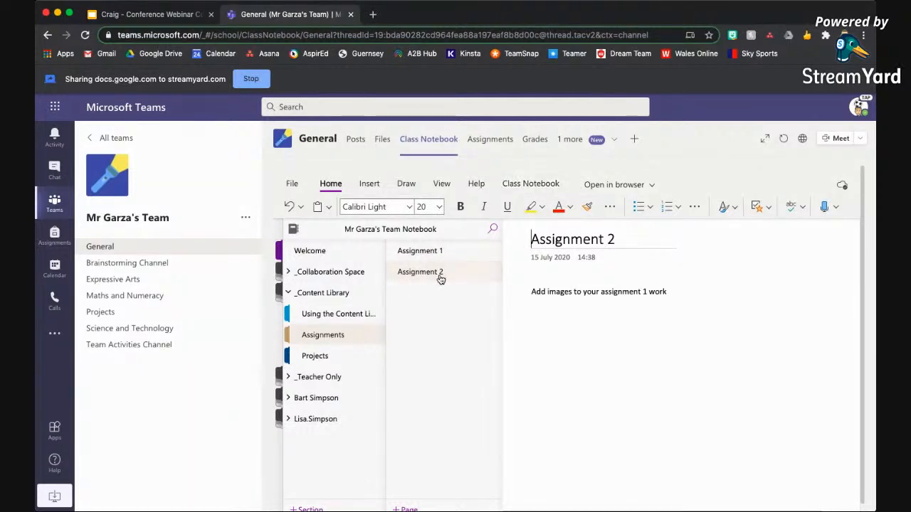
Distribute the Assignment 2 page to the Homework section of all students' notebooks and close the Distribute Page pane.
left_click(530, 186)
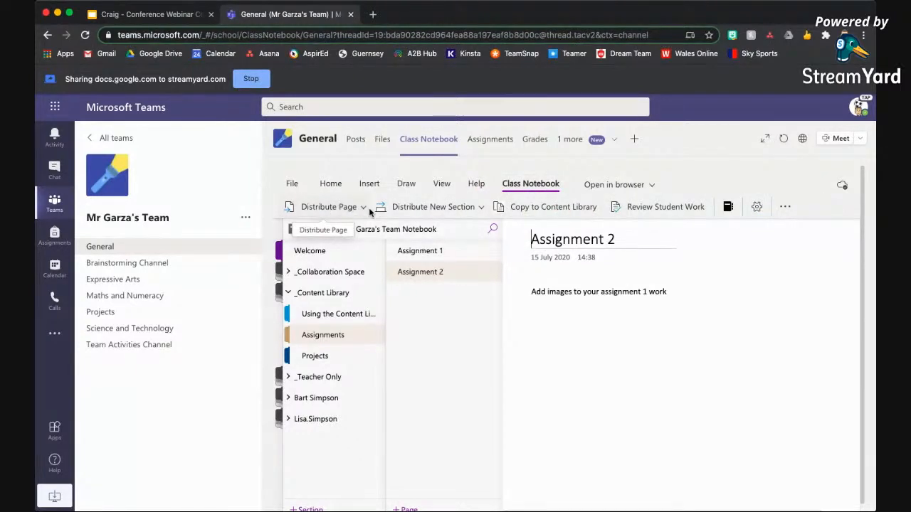
left_click(364, 207)
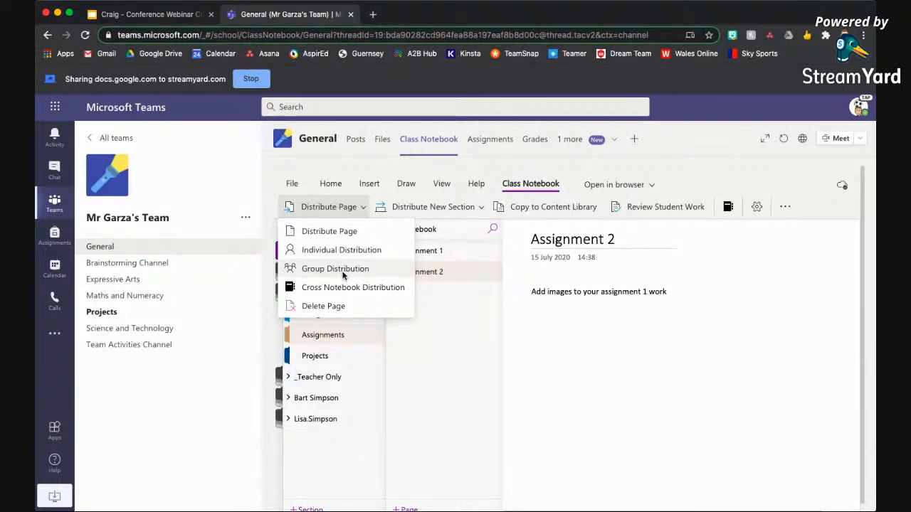
left_click(333, 231)
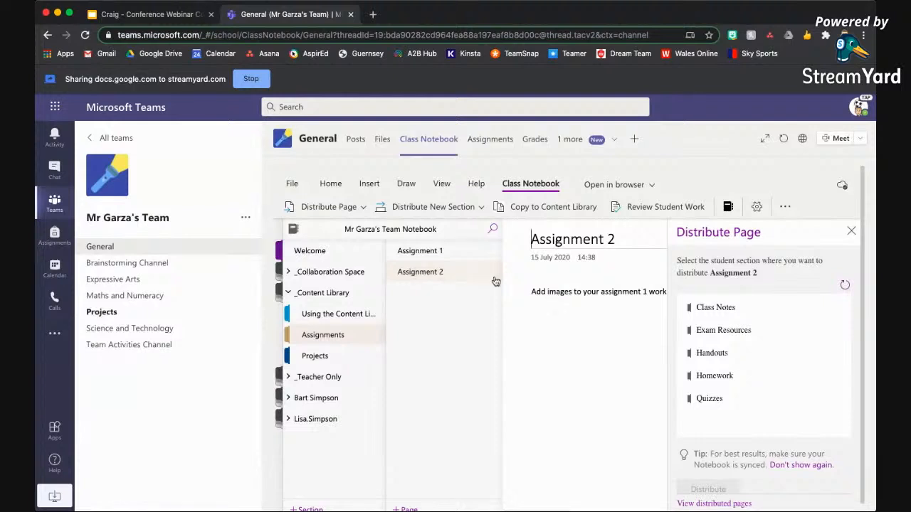
left_click(705, 378)
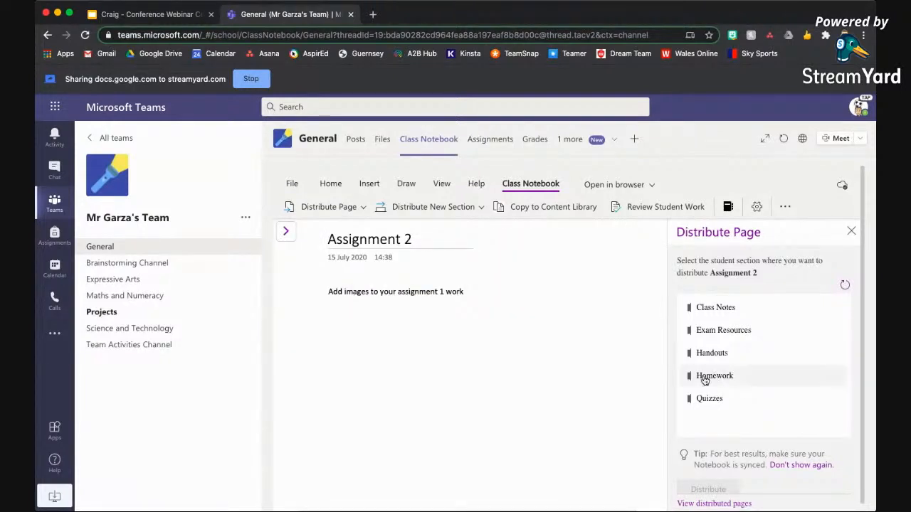
scroll(774, 400, "down", 1)
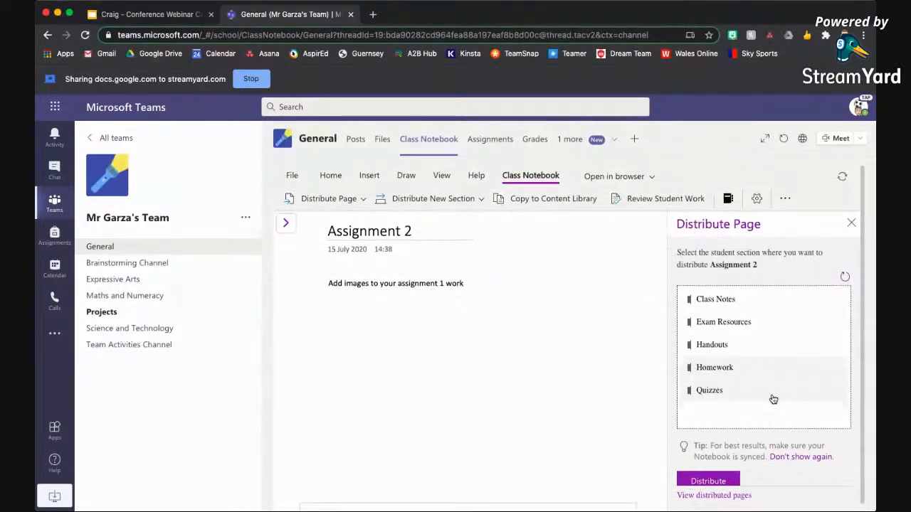
left_click(711, 482)
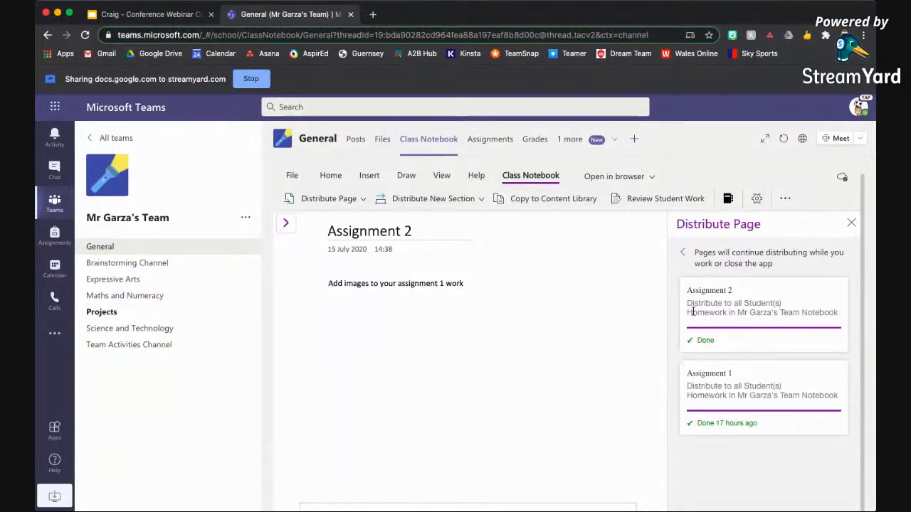
left_click(850, 224)
View the Assignment 1 and Assignment 2 pages in the Homework section of the first student's notebook.
left_click(288, 224)
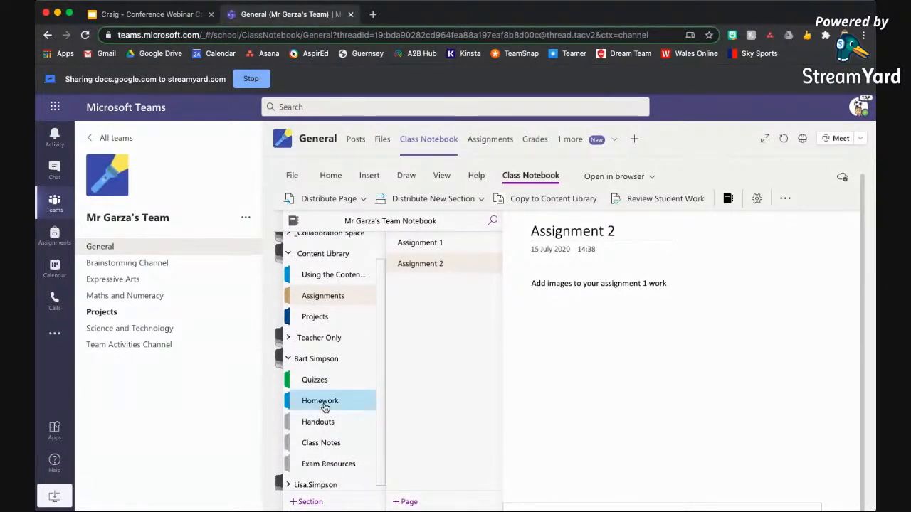
left_click(323, 405)
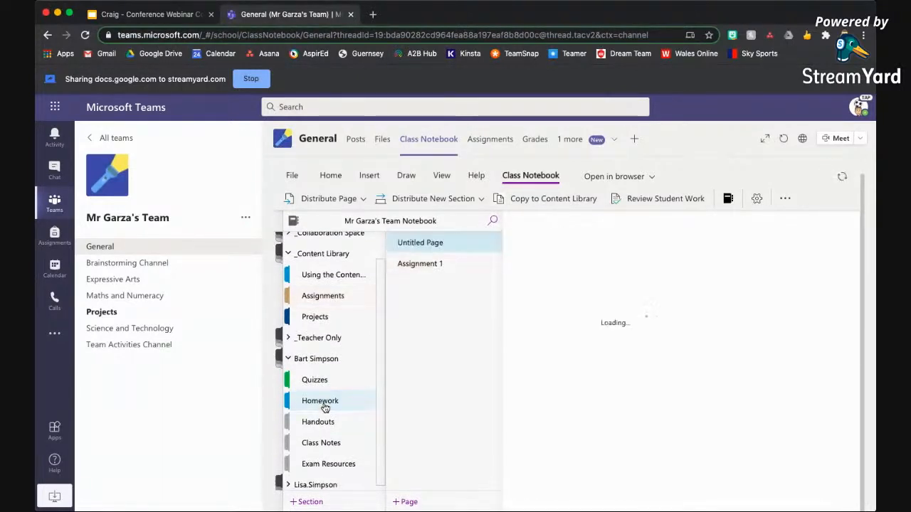
left_click(414, 265)
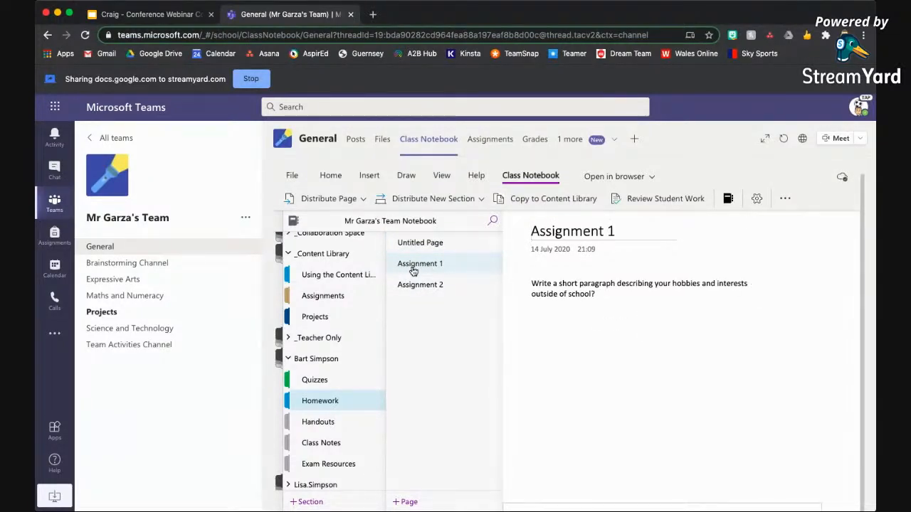
left_click(430, 286)
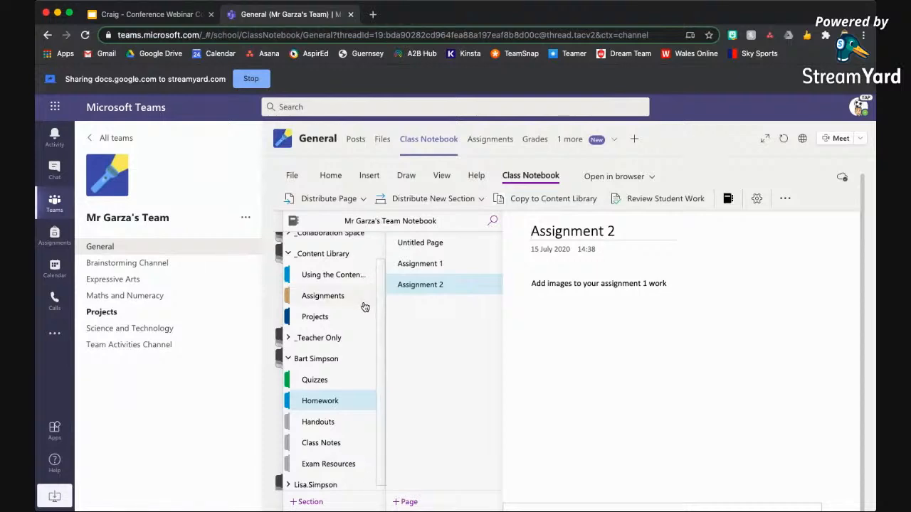
Return to the Assignment 1 page in the Assignments section of the _Content Library.
scroll(362, 305, "up", 1)
left_click(319, 244)
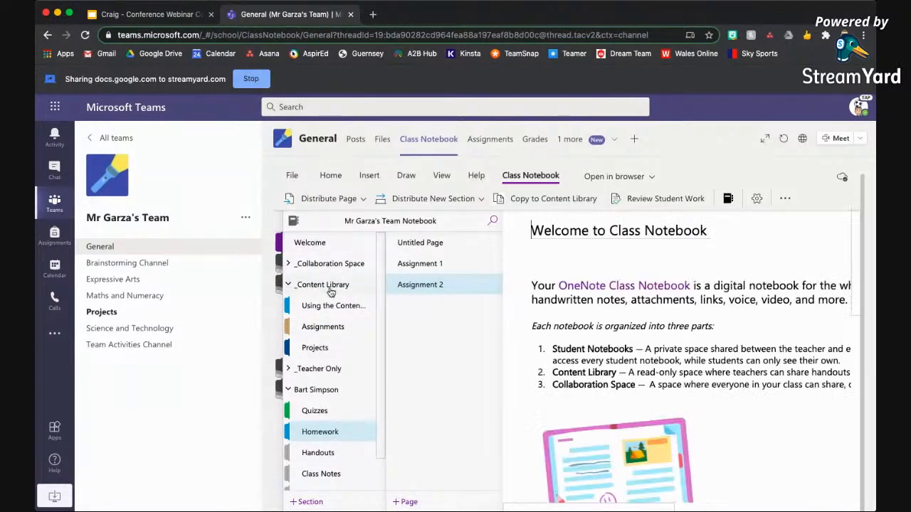
left_click(335, 327)
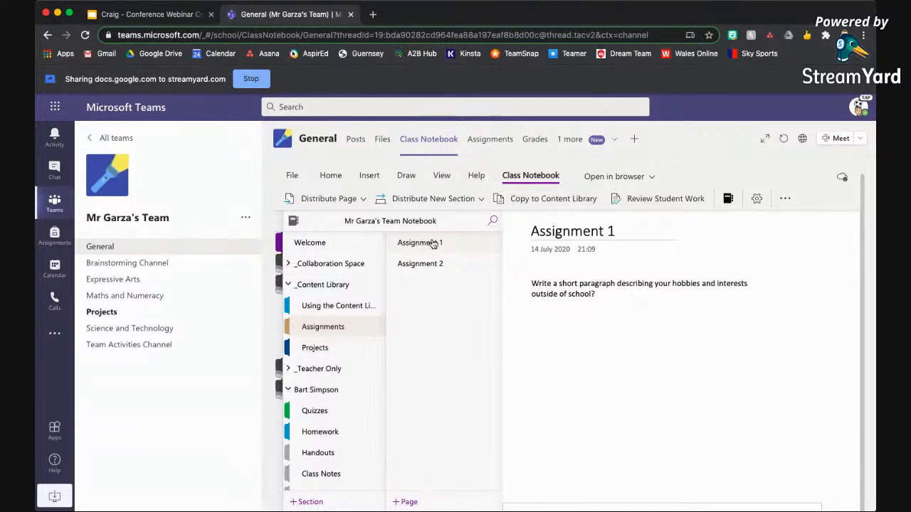
left_click(414, 246)
Start Review Student Work for the Assignment 1 page in the Homework section, up to the student selection.
left_click(671, 197)
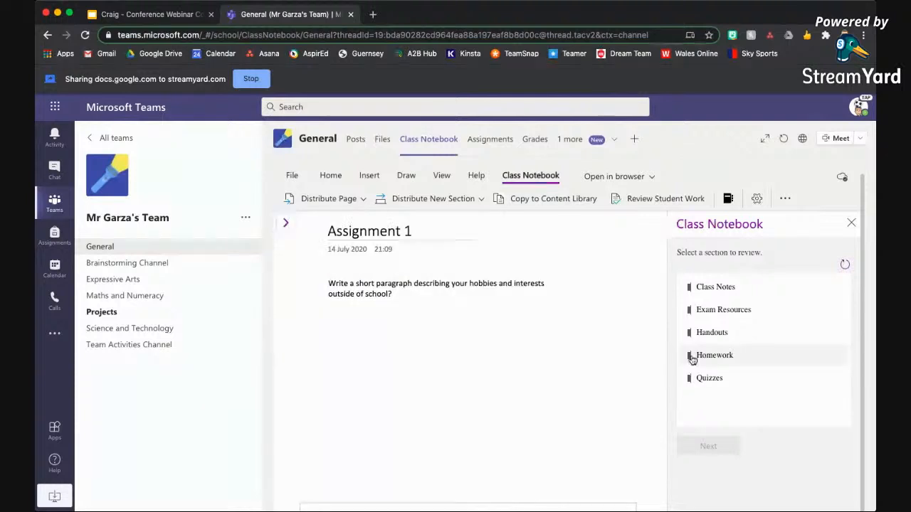
left_click(708, 357)
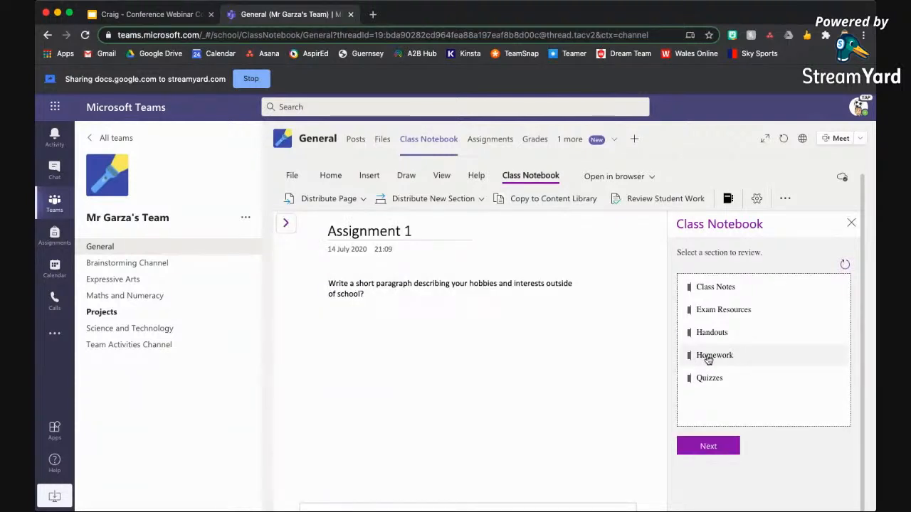
left_click(705, 445)
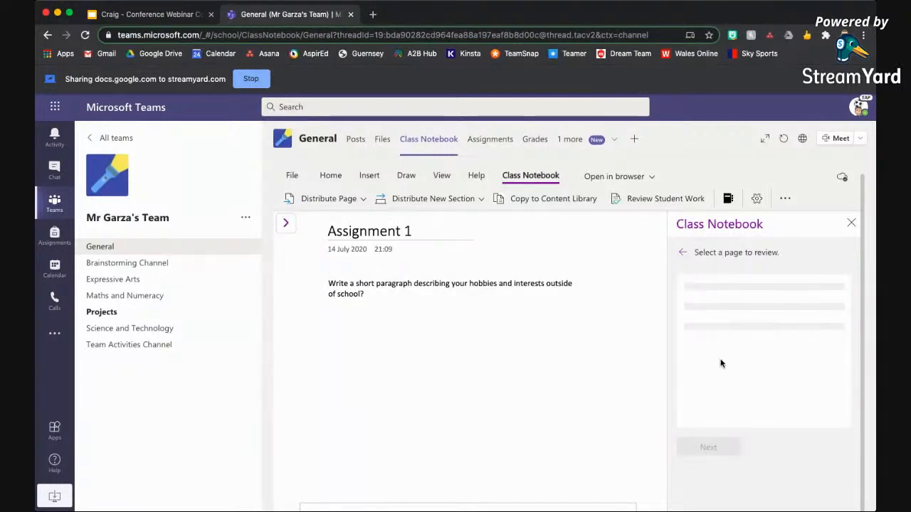
left_click(714, 313)
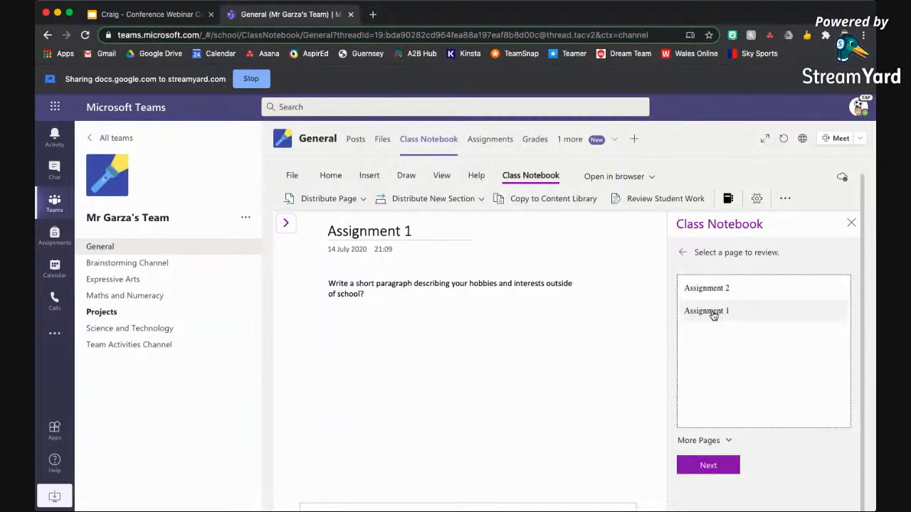
left_click(714, 468)
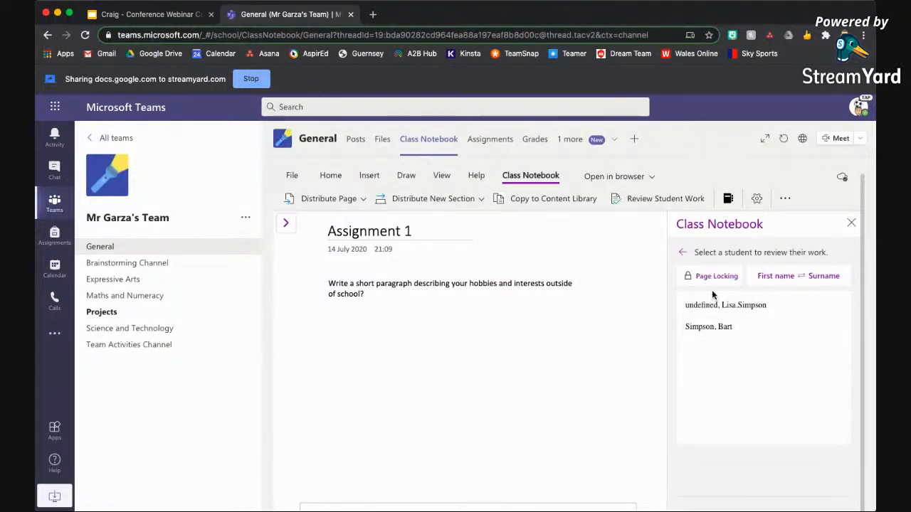
Open each listed student's Assignment 1 page for review and lock the second listed student's page with Page Locking.
left_click(711, 328)
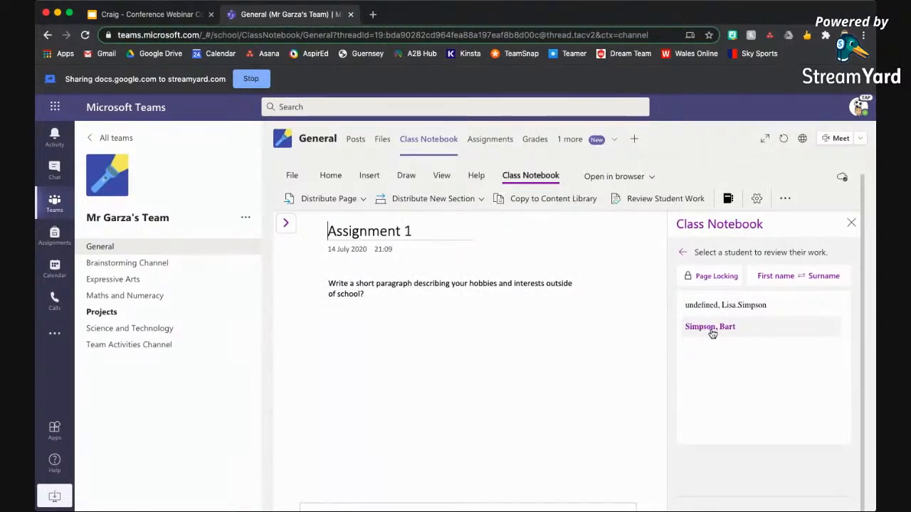
left_click(717, 310)
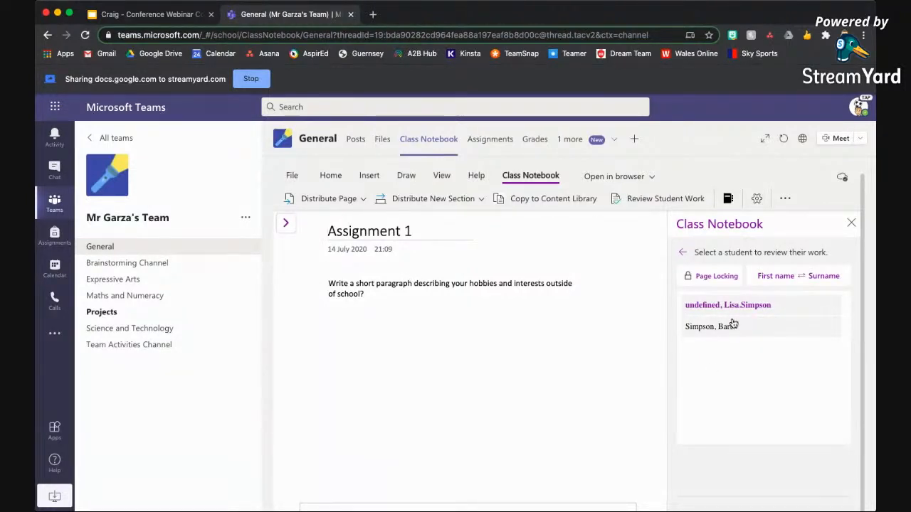
left_click(700, 280)
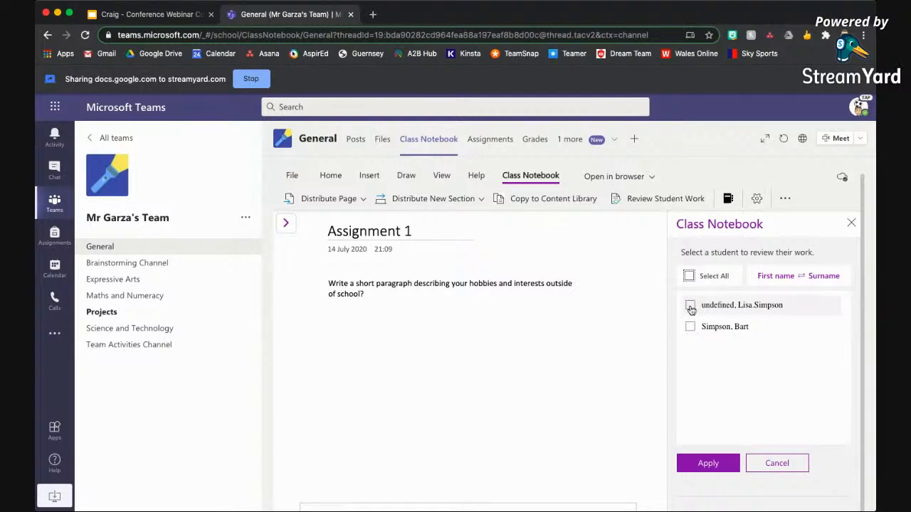
left_click(690, 327)
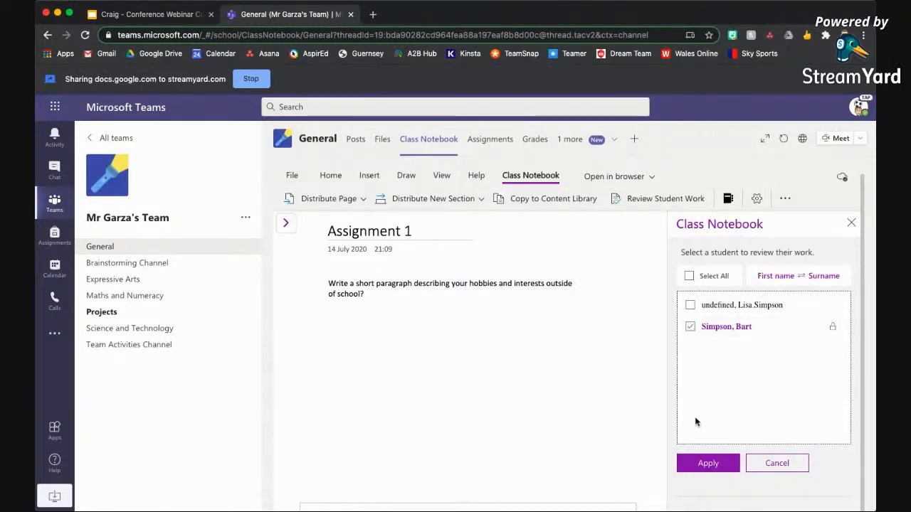
left_click(709, 463)
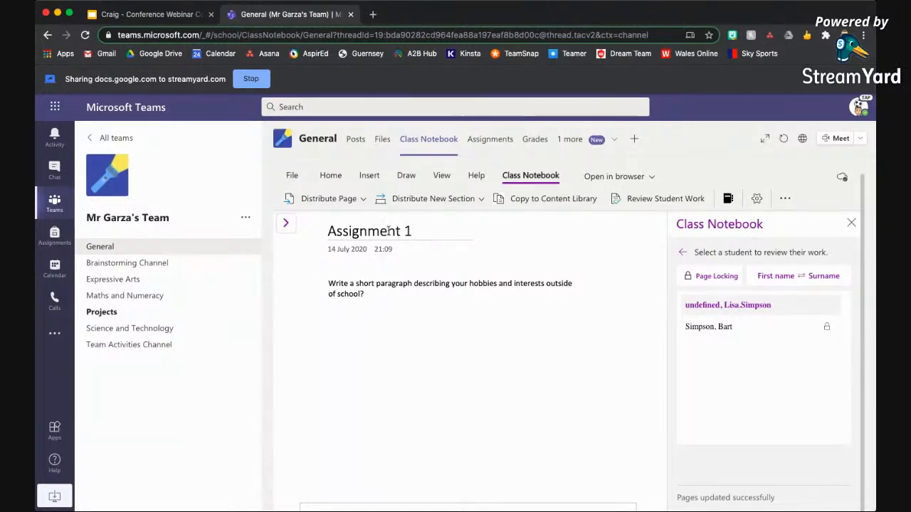
Handwrite "Well" with the black pen below the question on the Assignment 1 page.
left_click(405, 177)
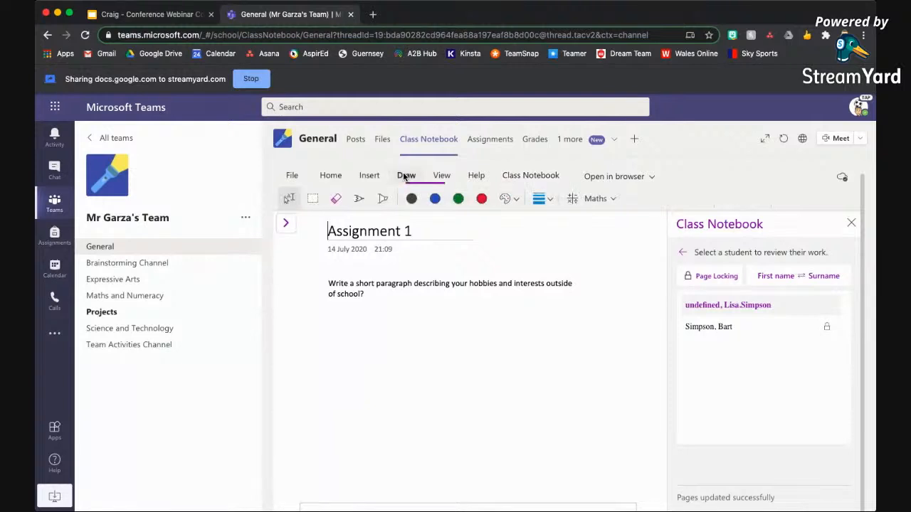
left_click(360, 200)
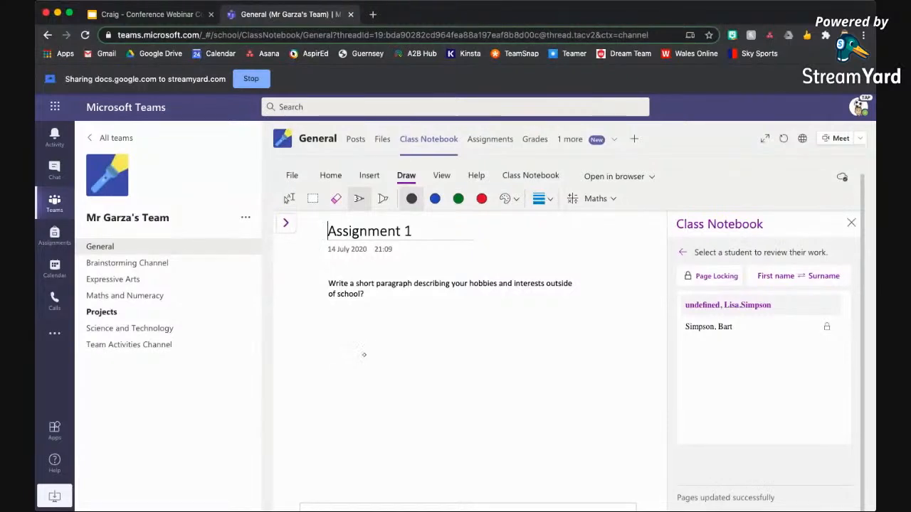
mouse_move(352, 344)
left_mouse_down()
mouse_move(358, 378)
mouse_move(373, 376)
mouse_move(392, 342)
left_mouse_up()
mouse_move(390, 378)
left_mouse_down()
mouse_move(429, 366)
mouse_move(409, 384)
left_mouse_up()
mouse_move(456, 345)
left_mouse_down()
mouse_move(450, 393)
mouse_move(473, 387)
left_mouse_up()
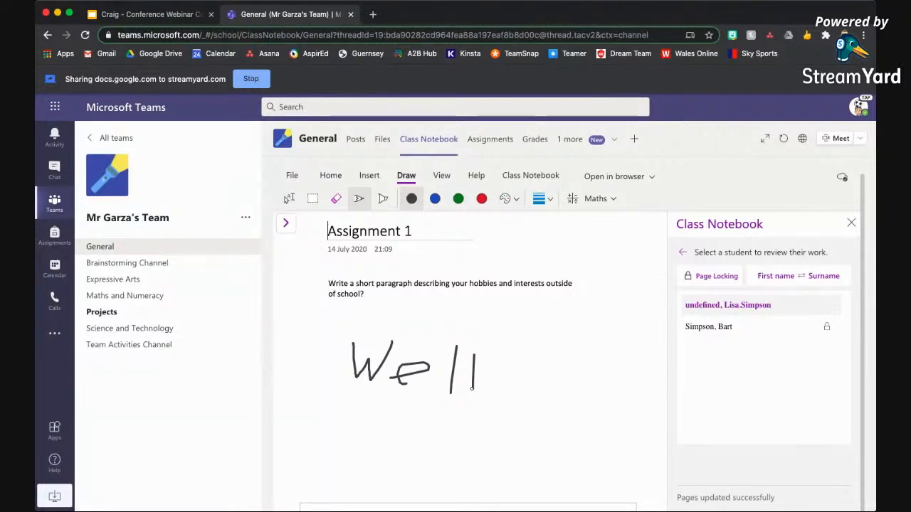
Highlight the word "outside" in the Assignment 1 question with a red highlighter.
left_click(383, 198)
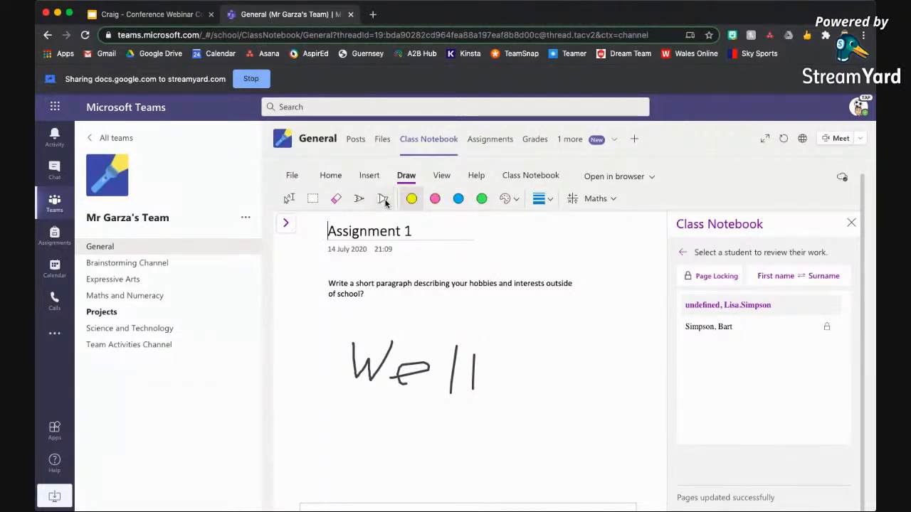
left_click(509, 199)
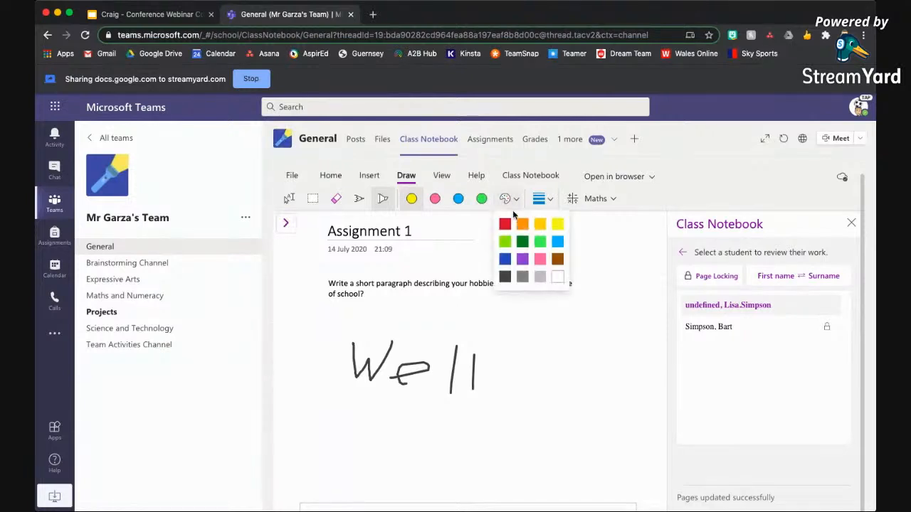
left_click(505, 225)
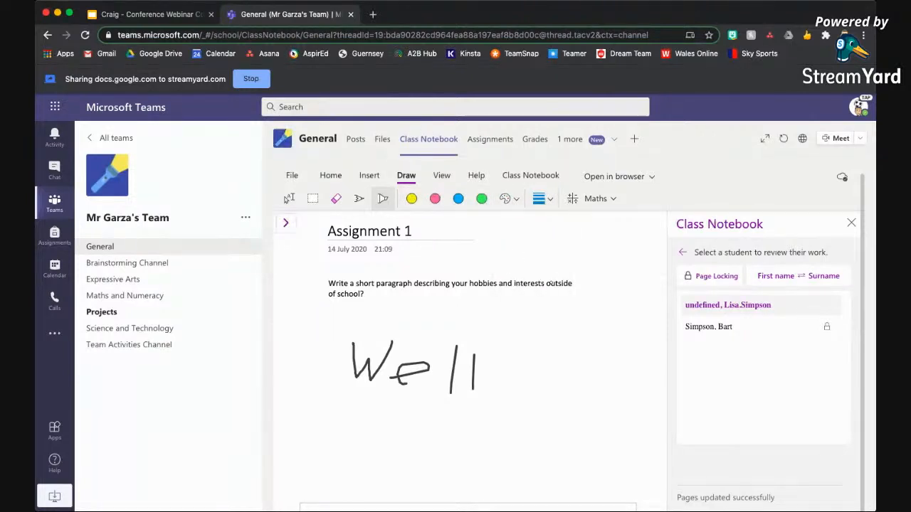
left_click_drag(548, 283, 576, 284)
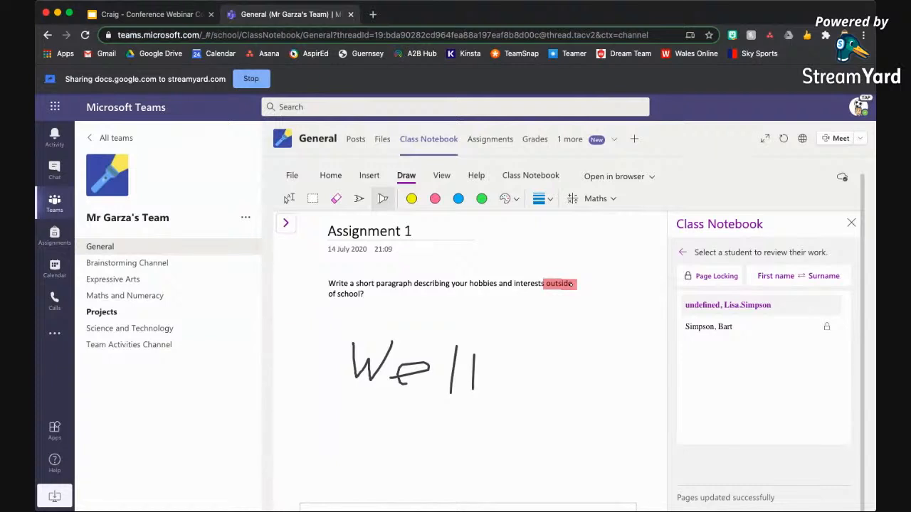
Open the Assignment 1 page in Immersive Reader and increase its text size.
left_click(442, 177)
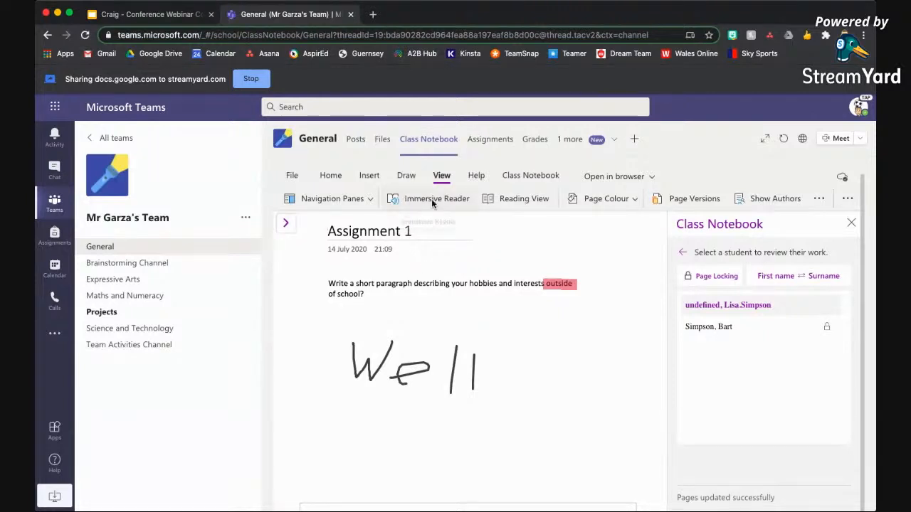
left_click(432, 203)
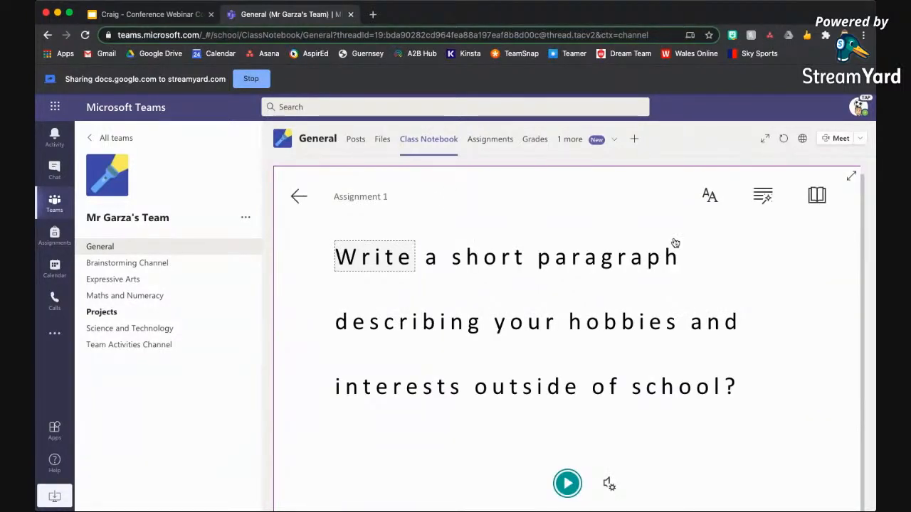
left_click(710, 196)
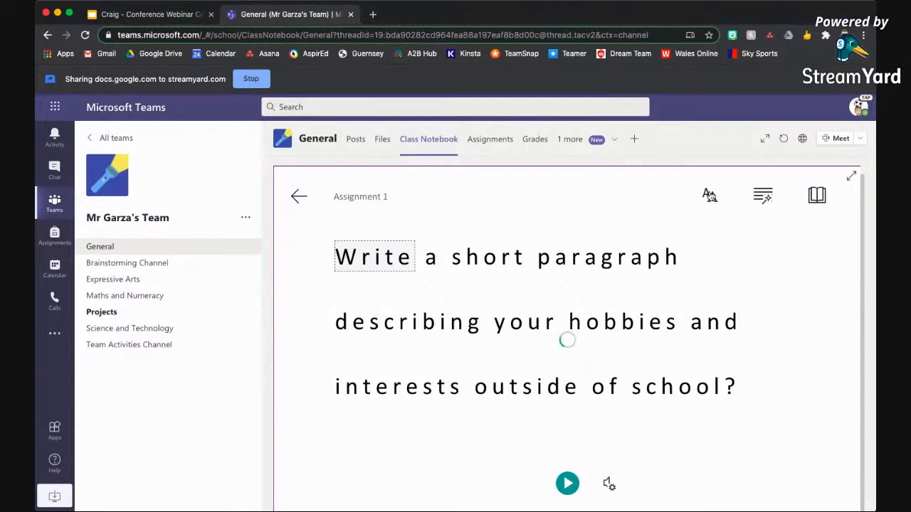
left_click_drag(748, 258, 789, 257)
left_click(848, 180)
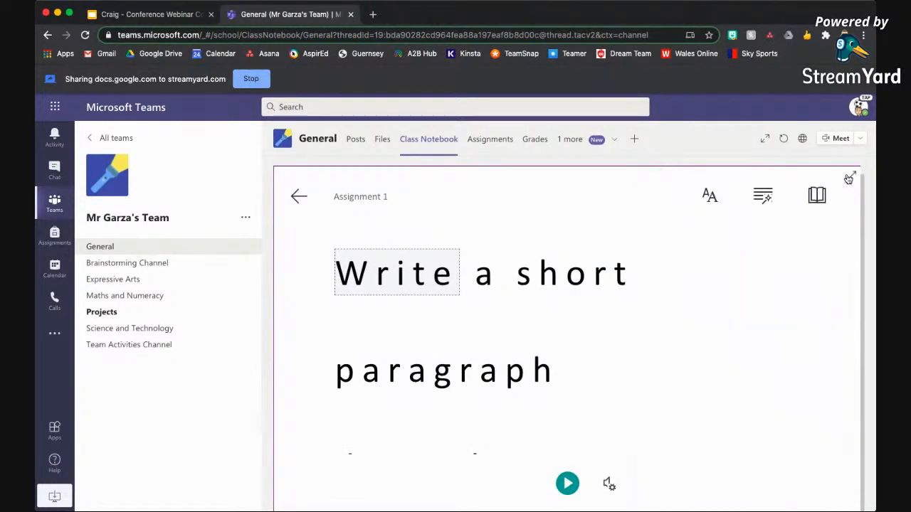
Have Immersive Reader read the Assignment 1 text aloud, and return to the notebook page.
left_click(568, 483)
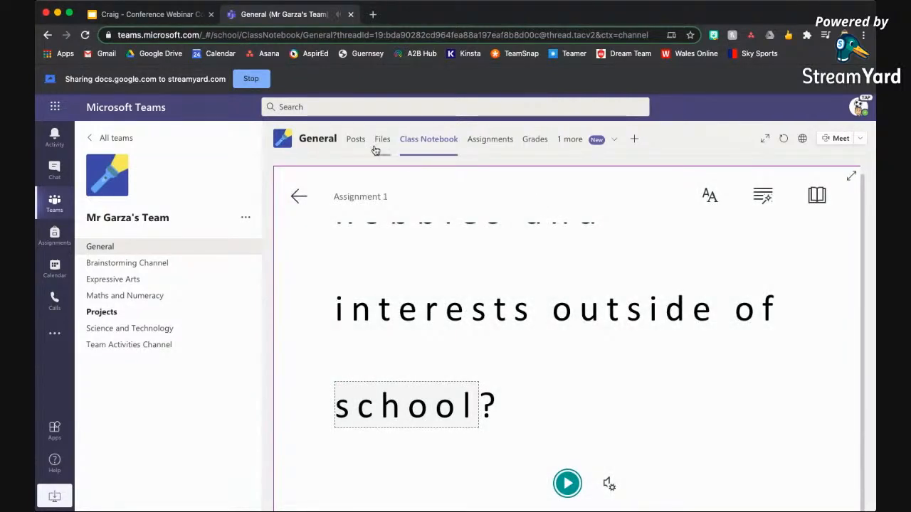
left_click(299, 197)
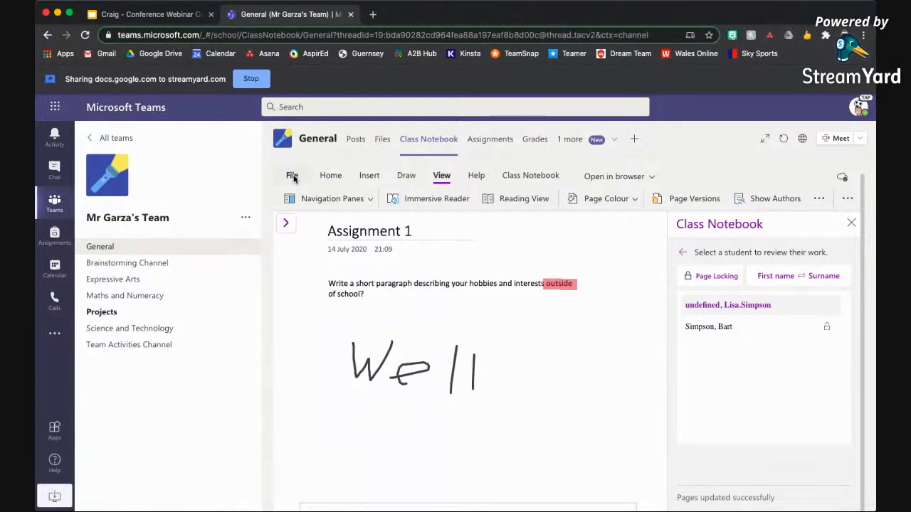
Open the notebook's file information page to examine its OneNote app editing option.
left_click(292, 176)
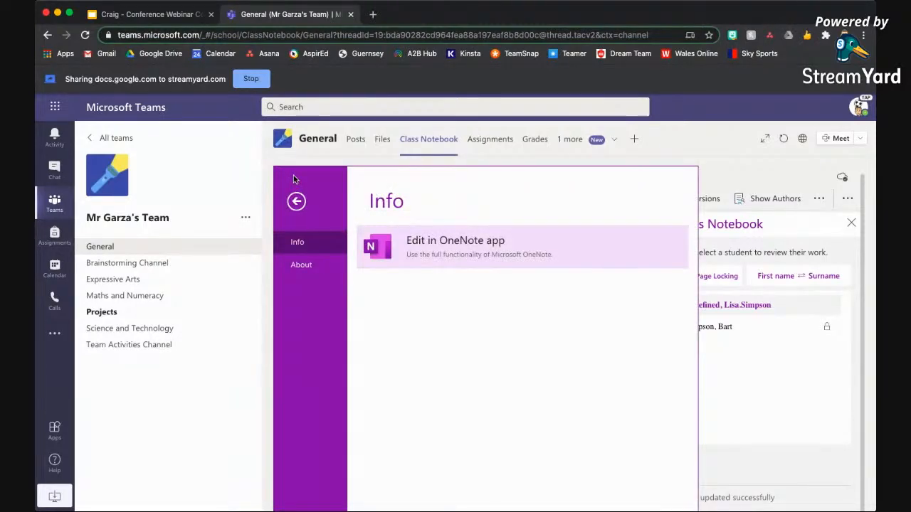